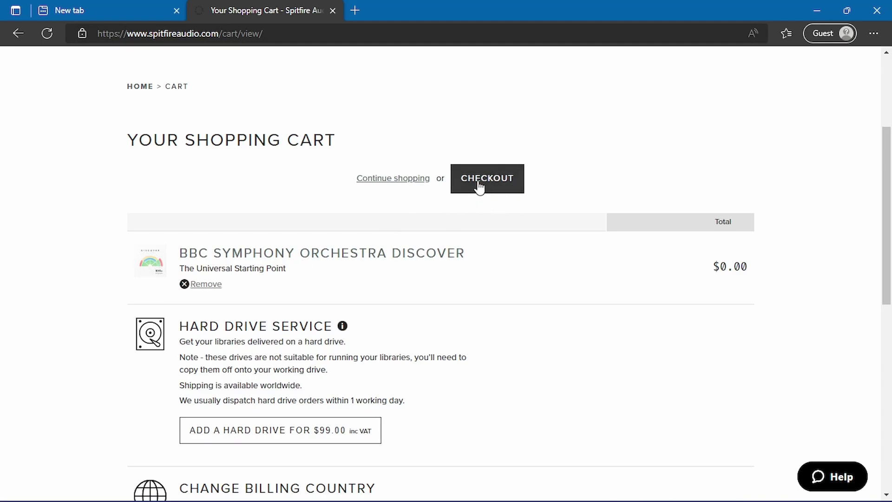
Step: Proceed to checkout with BBC Symphony Orchestra Discover in the shopping cart
{"action": "left_click", "coordinate": [493, 188]}
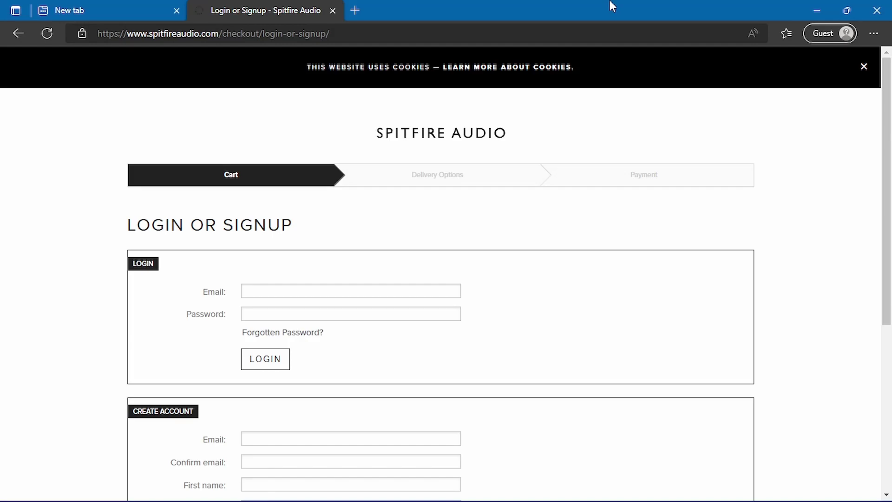
Step: Examine the login and account creation forms and the fields required for a new account
{"action": "scroll", "coordinate": [434, 245], "scroll_direction": "down", "scroll_amount": 2}
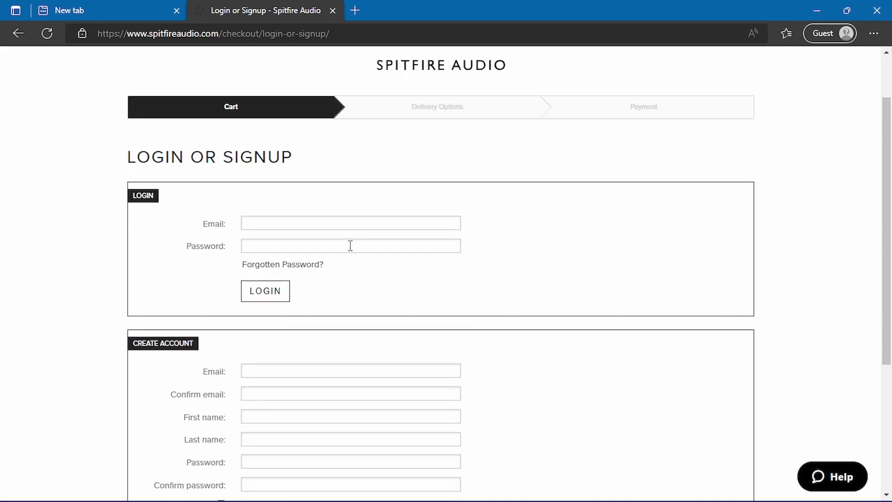
{"action": "scroll", "coordinate": [351, 245], "scroll_direction": "up", "scroll_amount": 2}
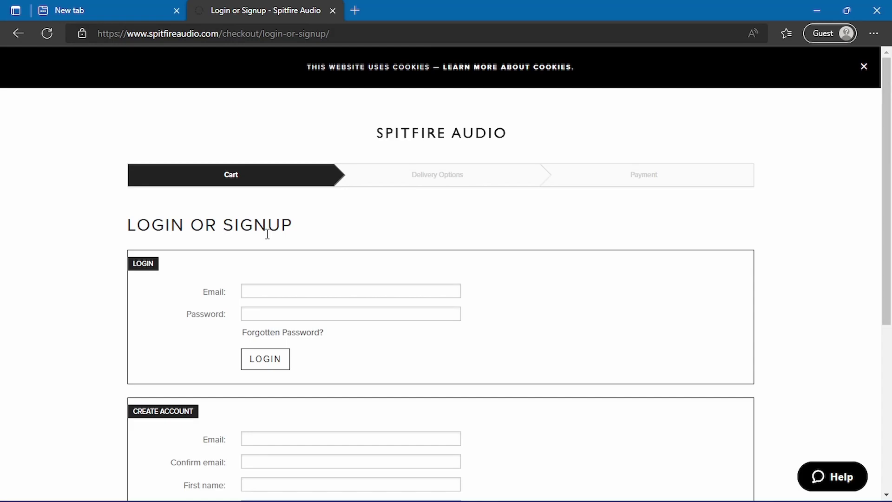
{"action": "scroll", "coordinate": [313, 207], "scroll_direction": "down", "scroll_amount": 2}
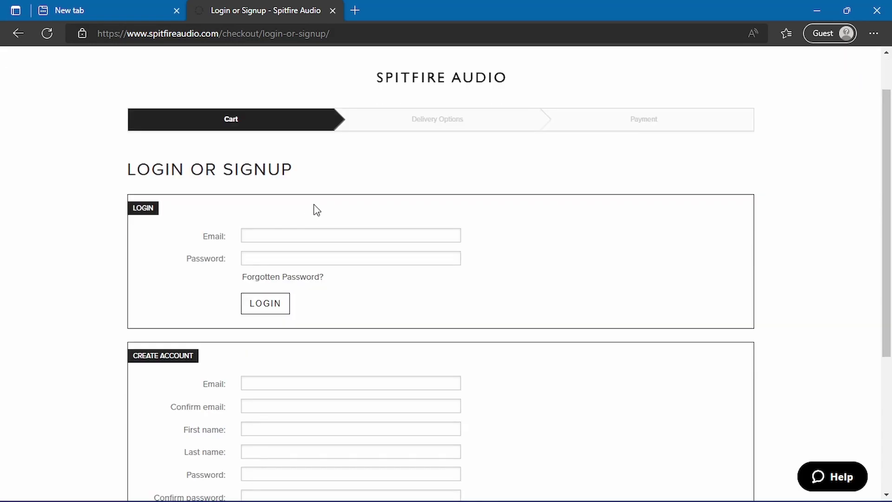
{"action": "scroll", "coordinate": [314, 208], "scroll_direction": "down", "scroll_amount": 2}
{"action": "scroll", "coordinate": [302, 233], "scroll_direction": "down", "scroll_amount": 4}
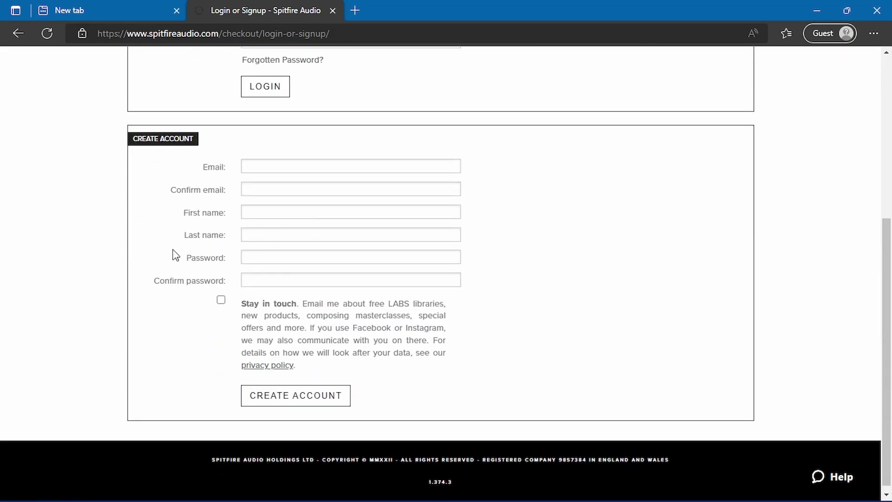
{"action": "scroll", "coordinate": [174, 254], "scroll_direction": "up", "scroll_amount": 2}
{"action": "scroll", "coordinate": [180, 254], "scroll_direction": "up", "scroll_amount": 5}
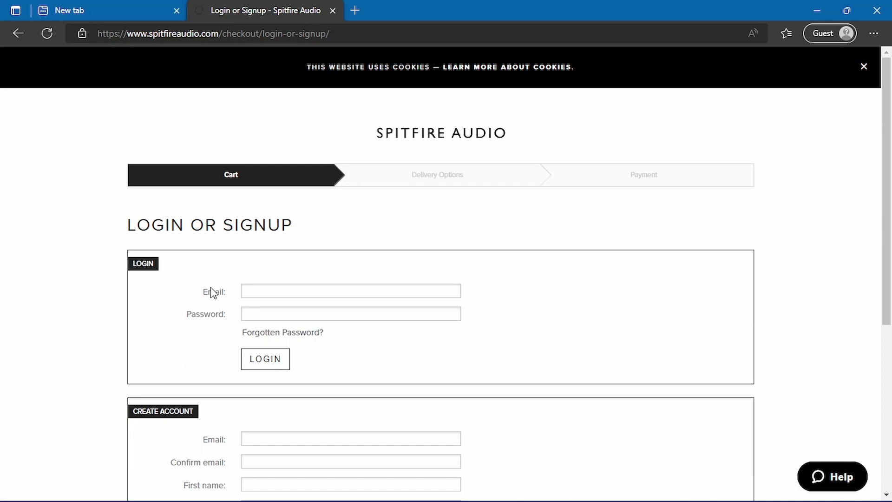
{"action": "scroll", "coordinate": [263, 270], "scroll_direction": "down", "scroll_amount": 2}
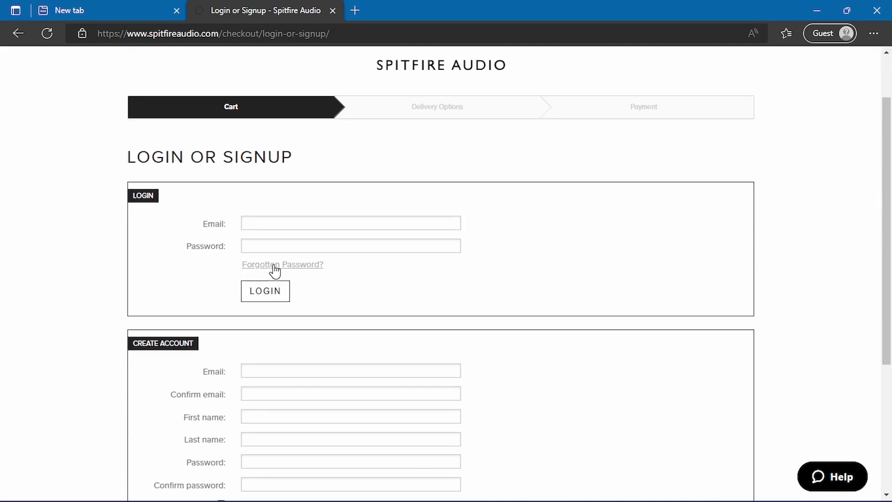
{"action": "scroll", "coordinate": [297, 265], "scroll_direction": "down", "scroll_amount": 2}
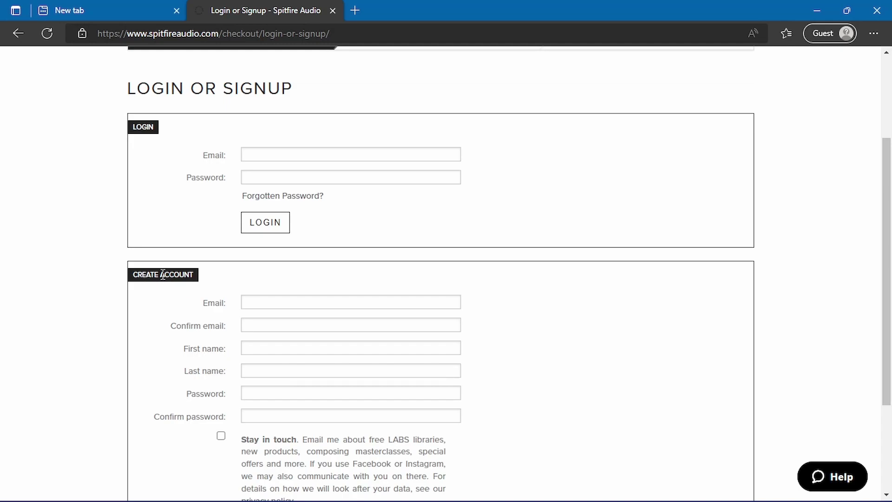
{"action": "scroll", "coordinate": [335, 150], "scroll_direction": "down", "scroll_amount": 1}
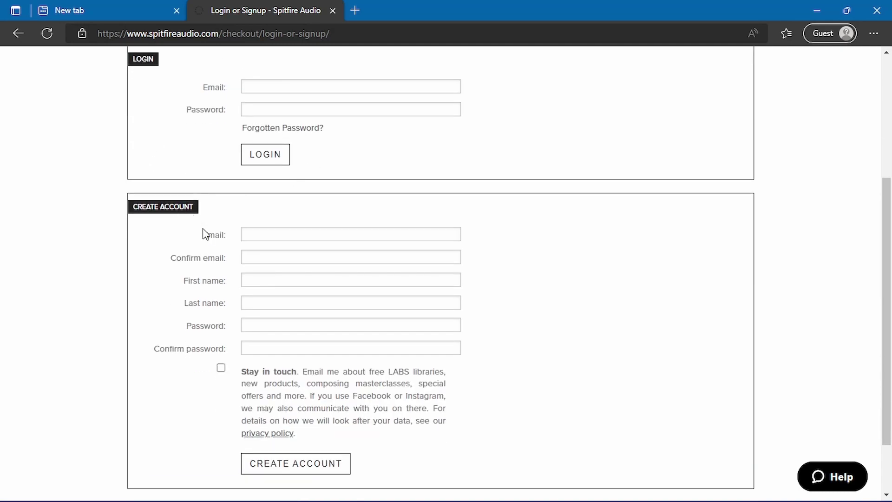
{"action": "left_click", "coordinate": [259, 233]}
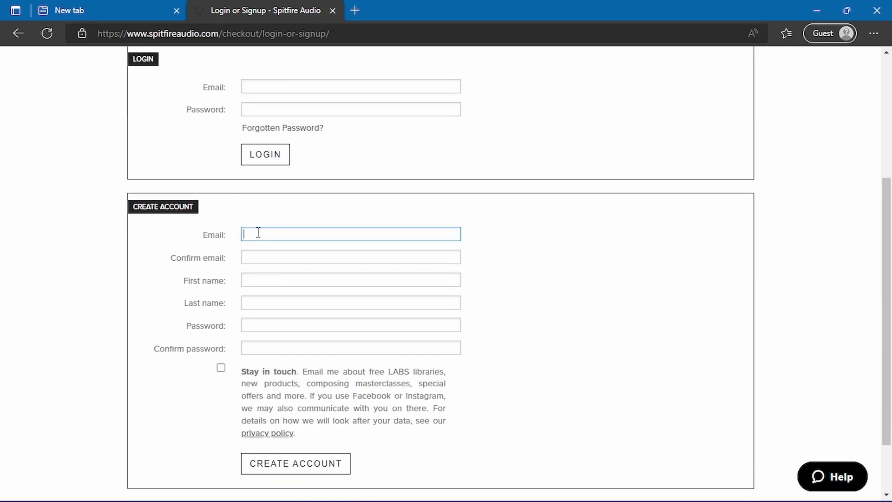
{"action": "left_click", "coordinate": [256, 256]}
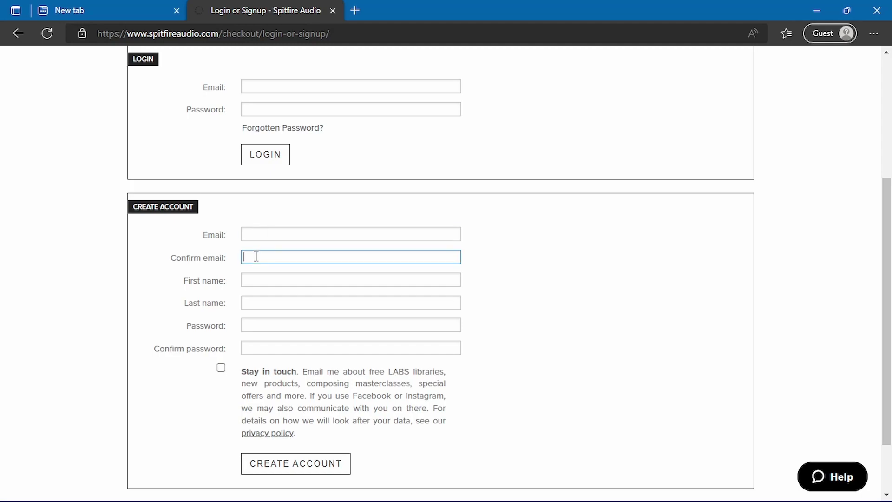
{"action": "left_click", "coordinate": [274, 279]}
{"action": "left_click", "coordinate": [274, 297]}
{"action": "left_click", "coordinate": [271, 325]}
{"action": "left_click", "coordinate": [265, 347]}
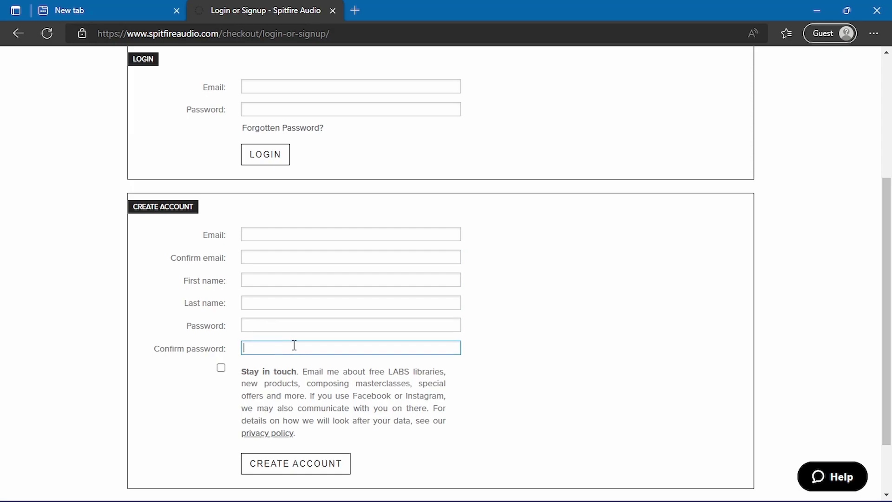
Step: Enter the account e-mail address in the account creation form and repeat it as the confirmation e-mail
{"action": "left_click", "coordinate": [280, 238]}
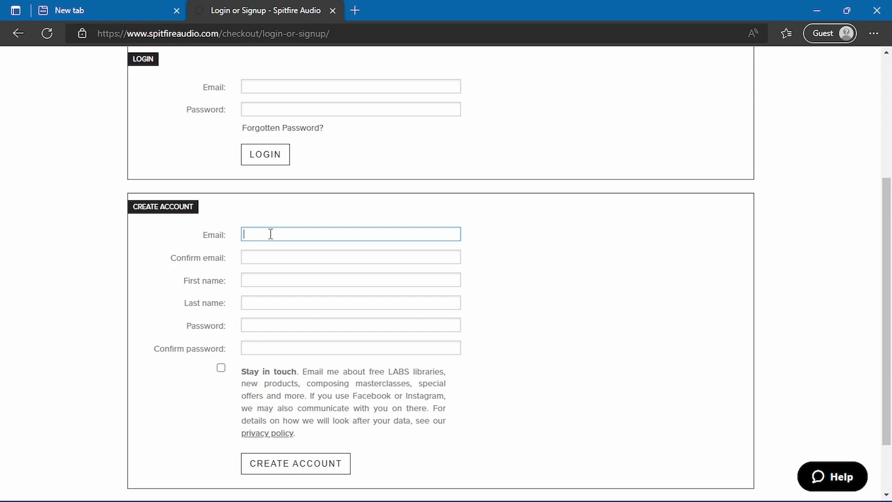
{"action": "key", "text": "ctrl+v"}
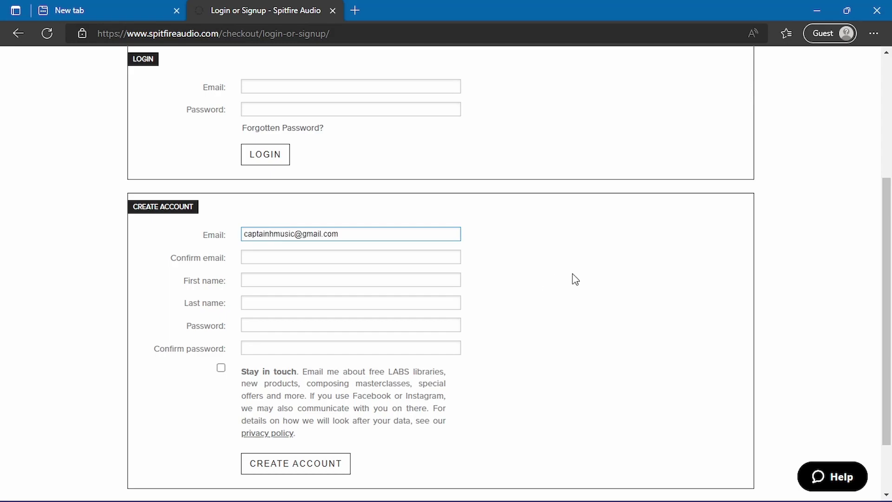
{"action": "scroll", "coordinate": [575, 278], "scroll_direction": "down", "scroll_amount": 2}
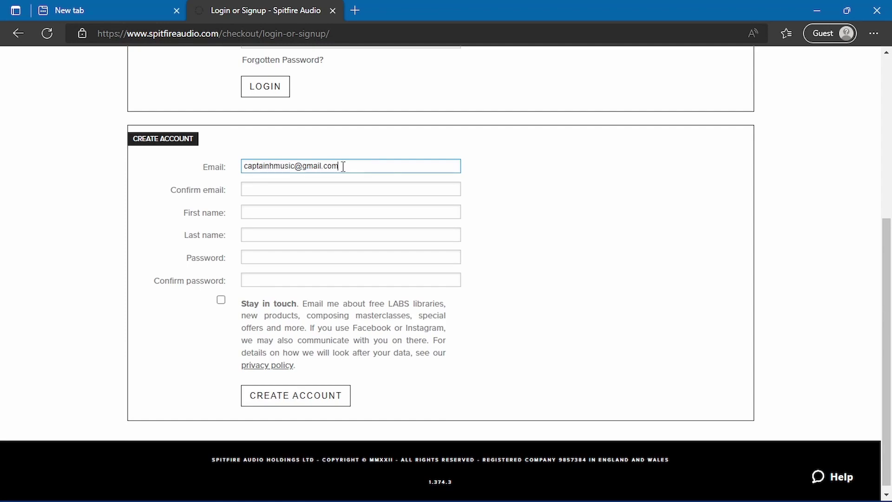
{"action": "left_click_drag", "start_coordinate": [365, 166], "coordinate": [138, 169]}
{"action": "key", "text": "ctrl+c"}
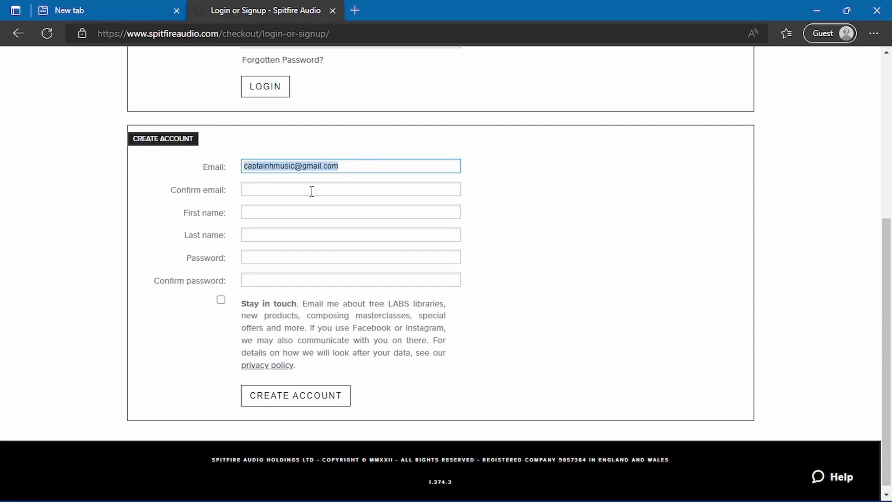
{"action": "left_click", "coordinate": [329, 193]}
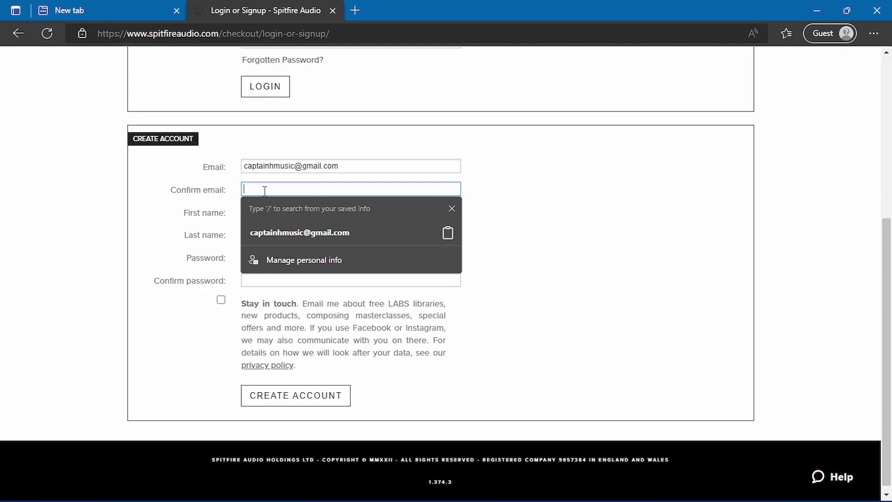
{"action": "key", "text": "ctrl+v"}
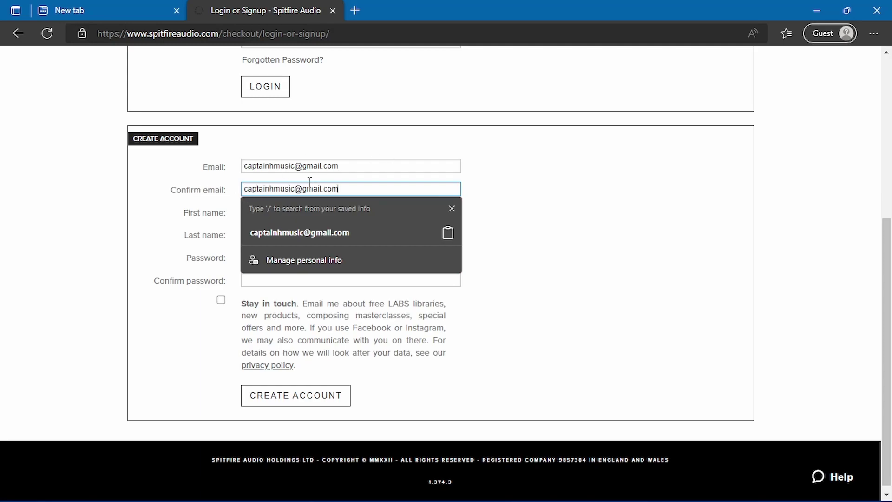
{"action": "left_click", "coordinate": [527, 236]}
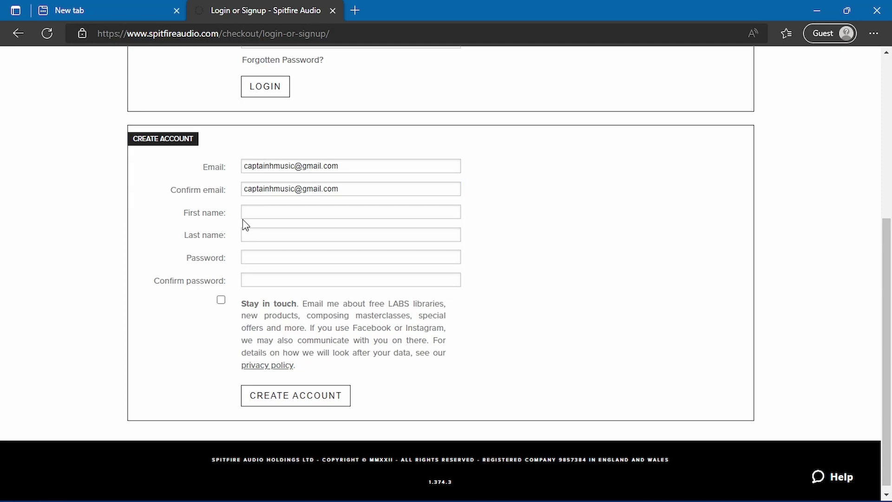
Step: Fill in the customer's first name and last name in the account creation form
{"action": "left_click", "coordinate": [260, 212]}
{"action": "left_click", "coordinate": [295, 233]}
{"action": "left_click", "coordinate": [270, 211]}
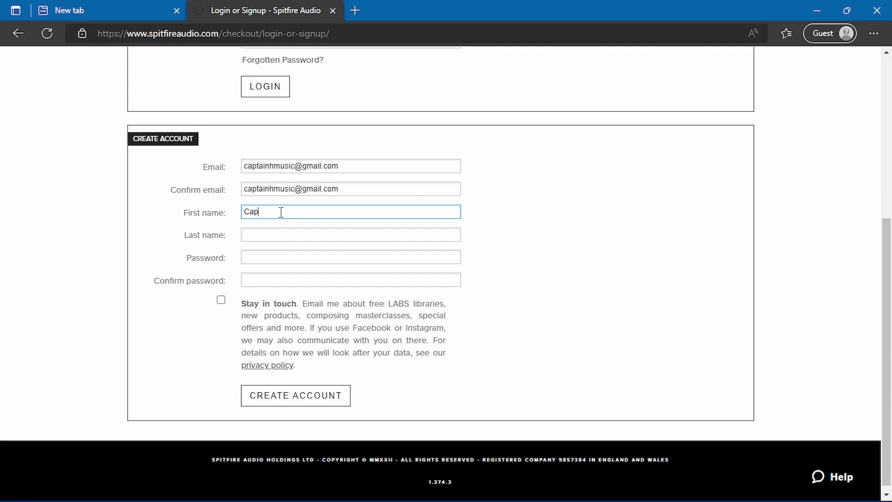
{"action": "left_click", "coordinate": [313, 238]}
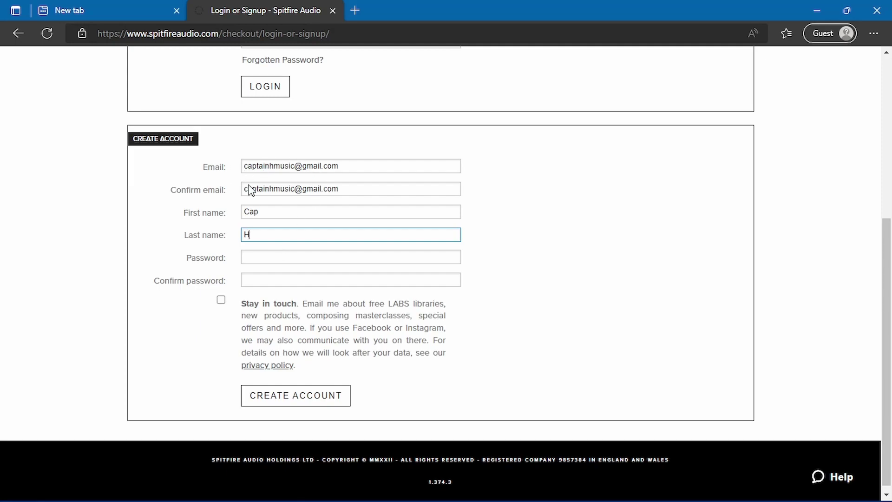
Step: Enter the account password and repeat it in the password confirmation field
{"action": "left_click", "coordinate": [254, 259]}
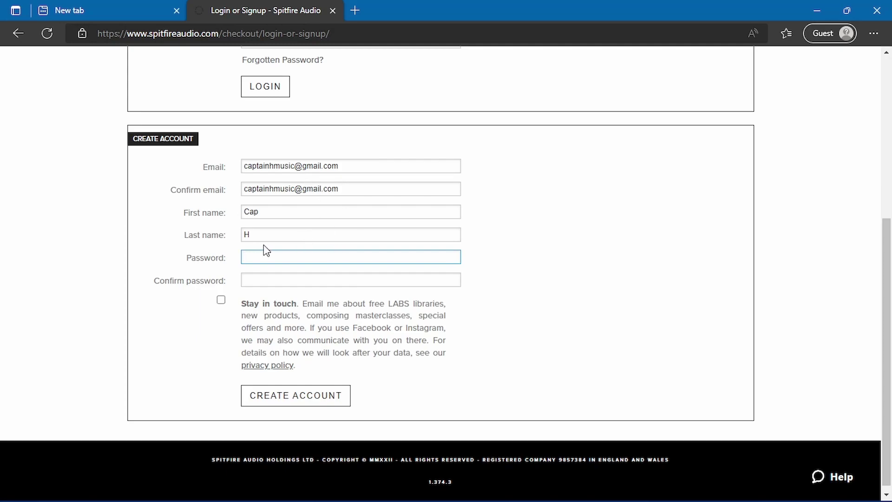
{"action": "key", "text": "ctrl+v"}
{"action": "key", "text": "Tab"}
{"action": "key", "text": "ctrl+v"}
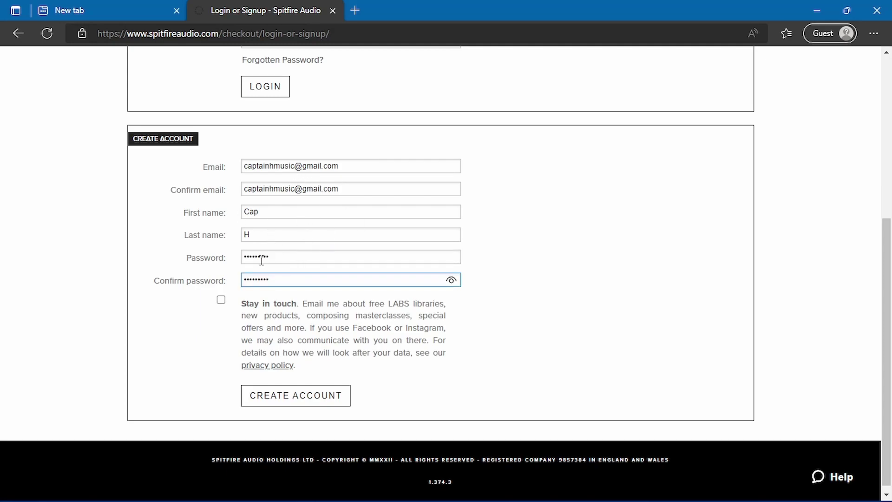
{"action": "left_click", "coordinate": [275, 258]}
{"action": "left_click", "coordinate": [287, 277]}
Step: Opt in to the Stay in touch e-mails and create the account
{"action": "left_click", "coordinate": [222, 301]}
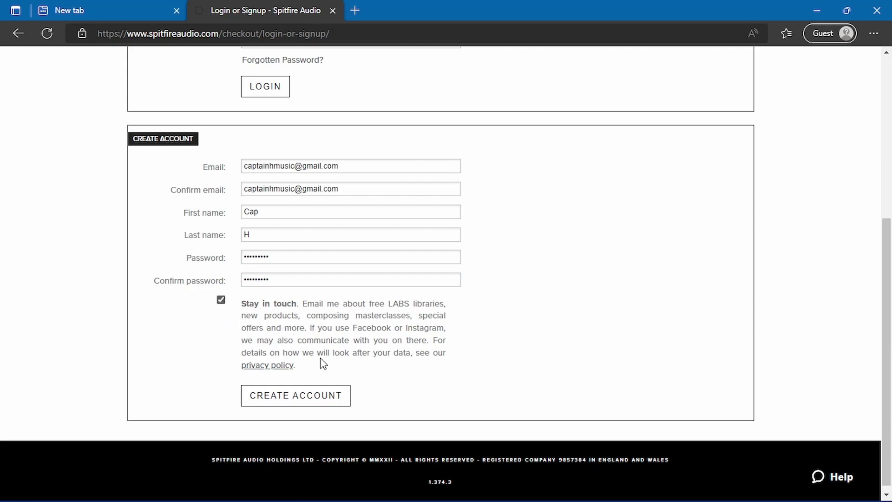
{"action": "left_click", "coordinate": [302, 401]}
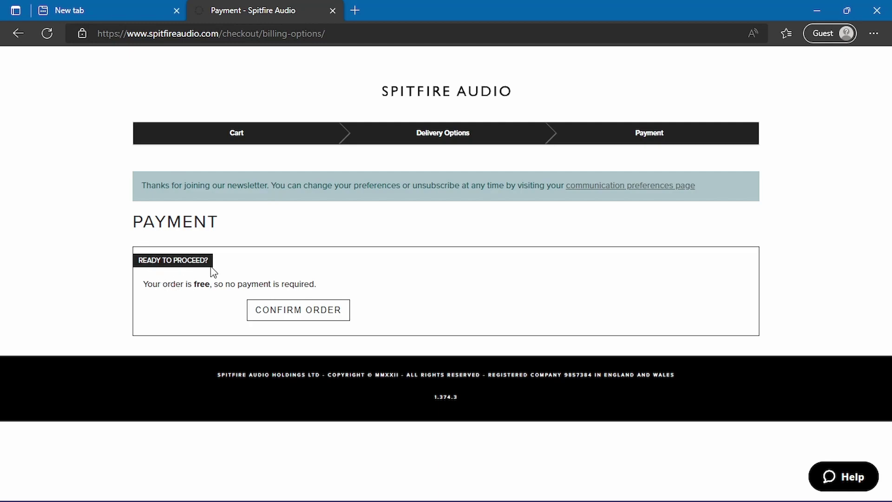
Step: Review the payment note and confirm the free order
{"action": "left_click_drag", "start_coordinate": [150, 284], "coordinate": [317, 286]}
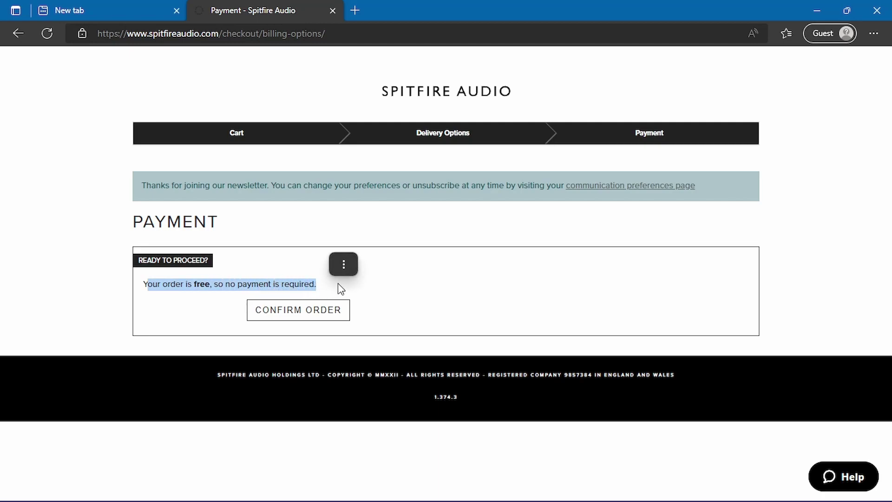
{"action": "left_click", "coordinate": [431, 301]}
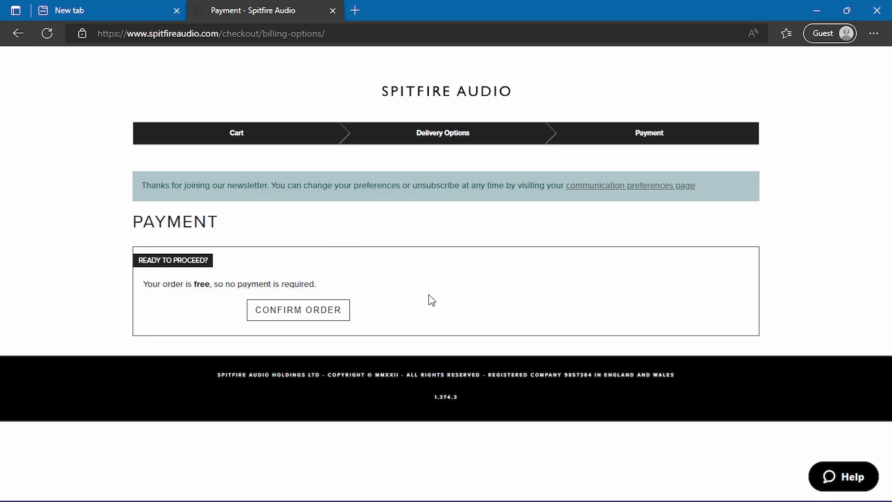
{"action": "left_click", "coordinate": [316, 317]}
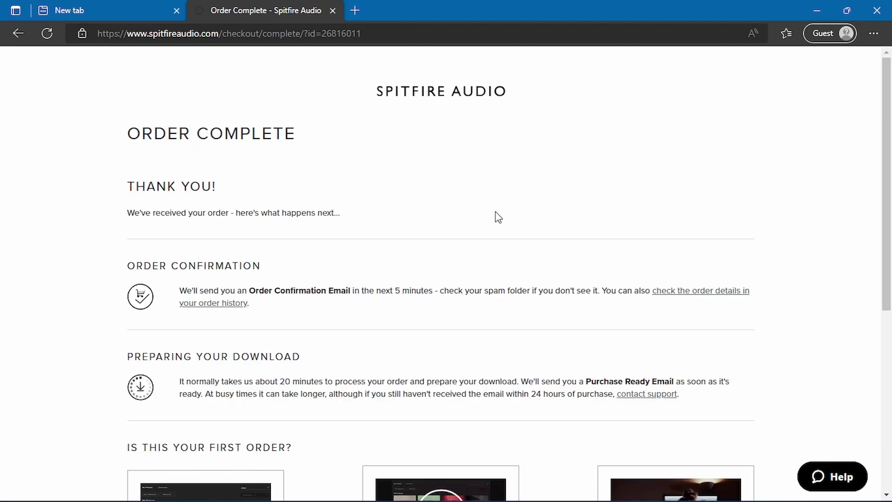
Step: Read the order completion page, focusing on the order confirmation e-mail notice and its spam folder advice
{"action": "scroll", "coordinate": [446, 229], "scroll_direction": "down", "scroll_amount": 3}
{"action": "scroll", "coordinate": [305, 269], "scroll_direction": "up", "scroll_amount": 3}
{"action": "left_click_drag", "start_coordinate": [128, 134], "coordinate": [302, 133]}
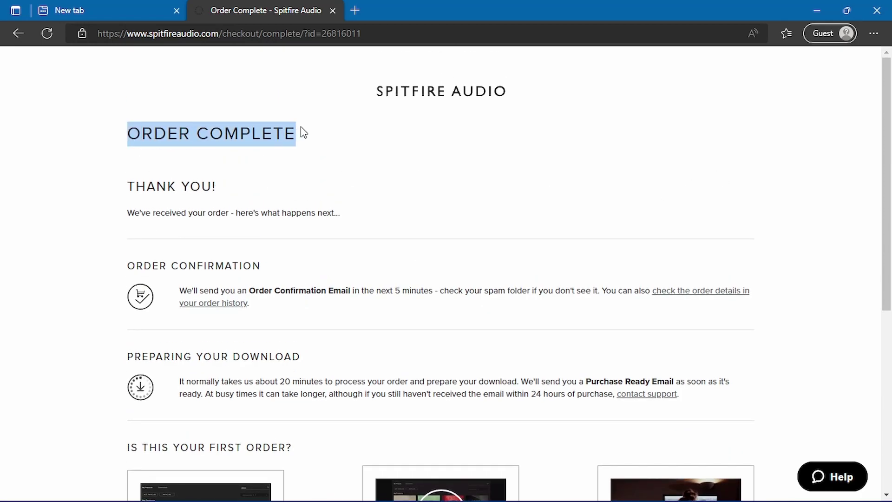
{"action": "left_click", "coordinate": [222, 180]}
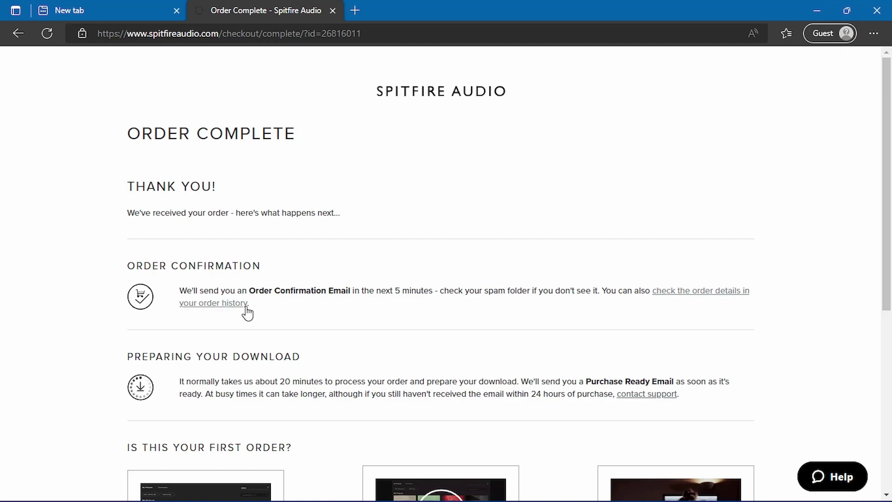
{"action": "left_click_drag", "start_coordinate": [250, 304], "coordinate": [179, 295]}
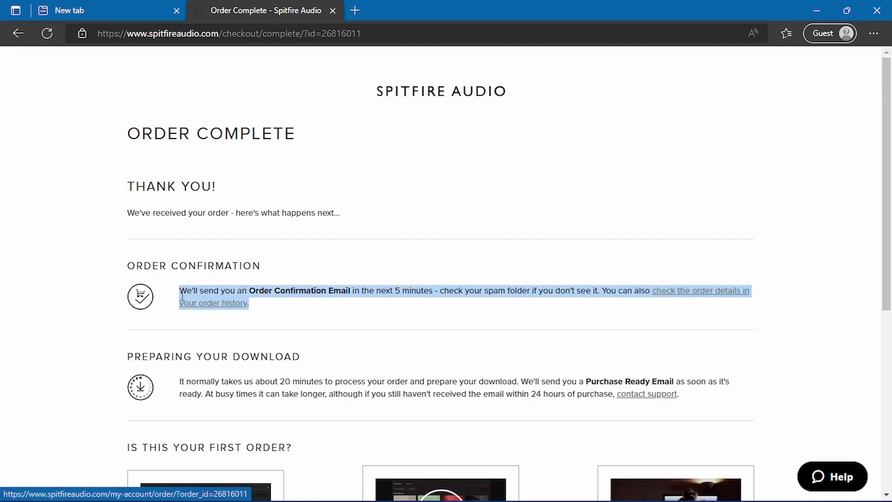
{"action": "left_click", "coordinate": [289, 311]}
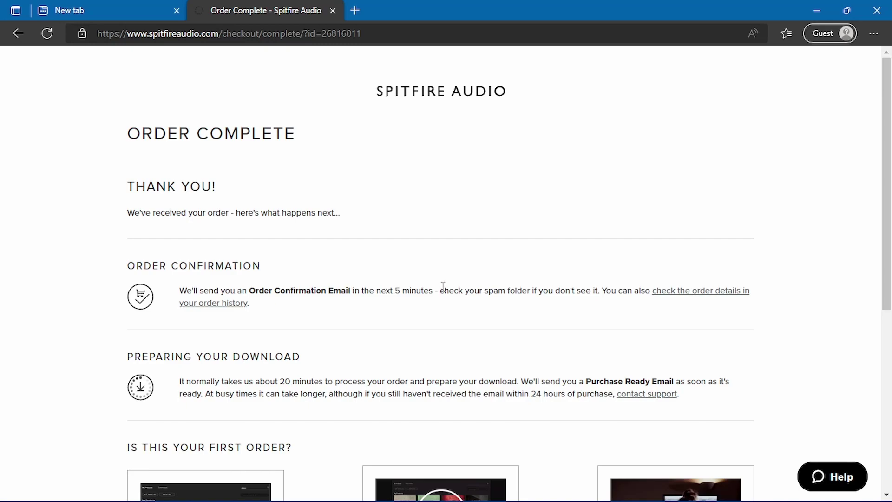
{"action": "left_click_drag", "start_coordinate": [443, 286], "coordinate": [530, 292]}
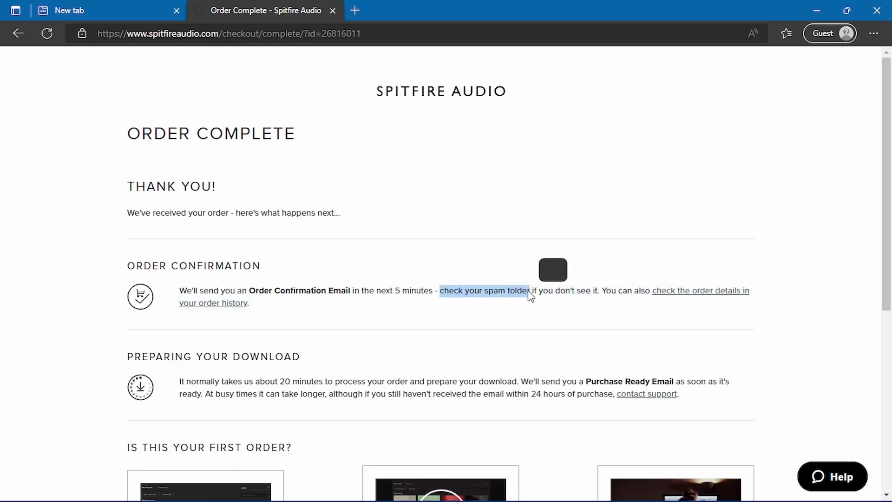
{"action": "left_click", "coordinate": [514, 290]}
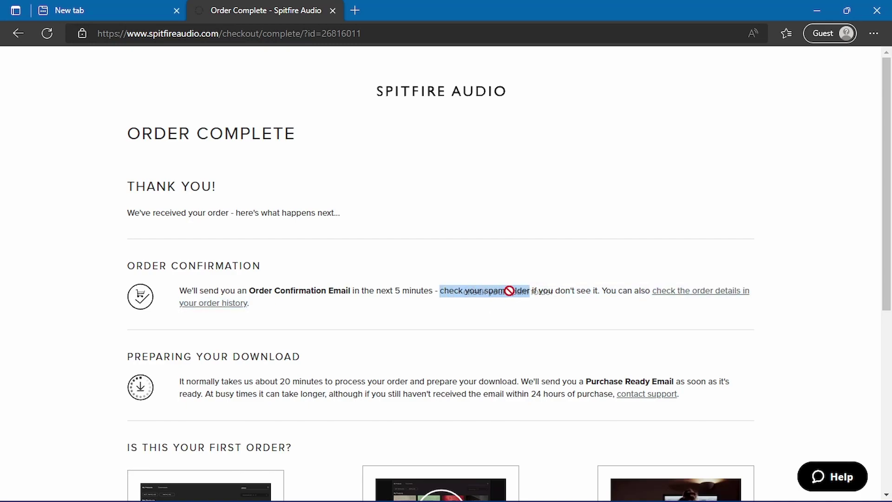
{"action": "left_click_drag", "start_coordinate": [533, 295], "coordinate": [472, 288]}
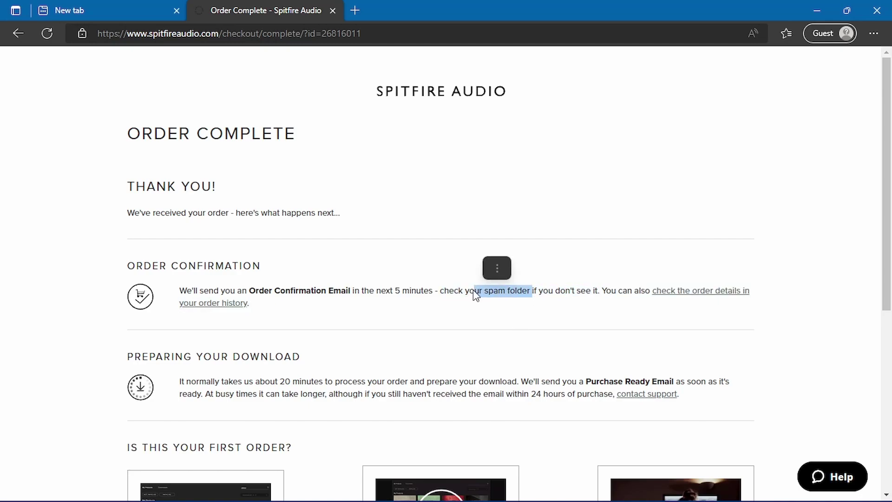
Step: Switch to Gmail and read the Spitfire Audio ready-for-download e-mail, focusing on its sender and the instructions for installing the app and software
{"action": "left_click", "coordinate": [494, 312]}
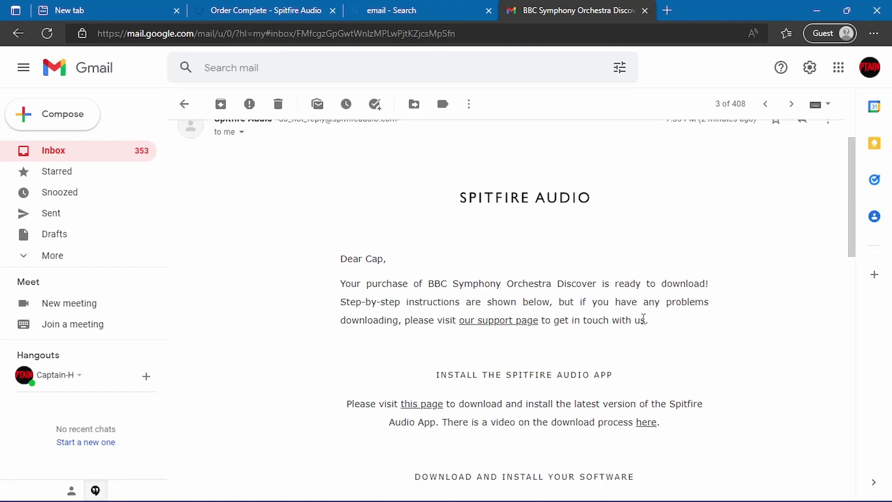
{"action": "scroll", "coordinate": [361, 263], "scroll_direction": "up", "scroll_amount": 2}
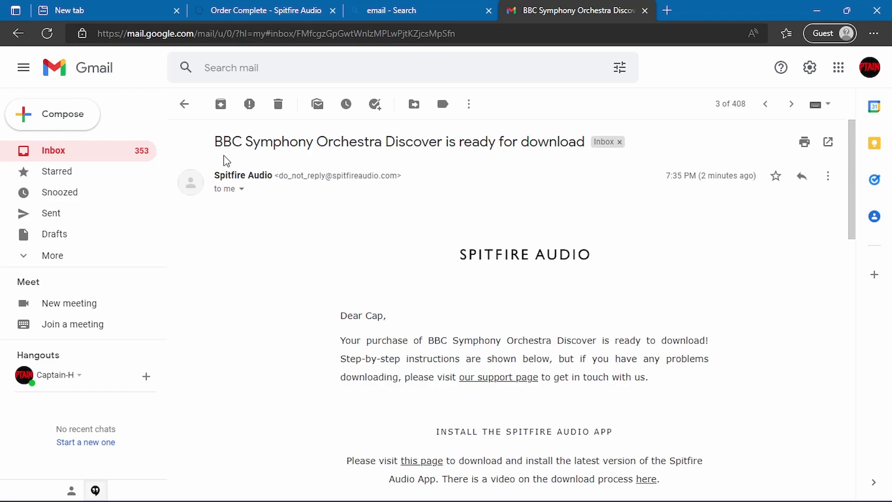
{"action": "left_click_drag", "start_coordinate": [272, 176], "coordinate": [215, 176]}
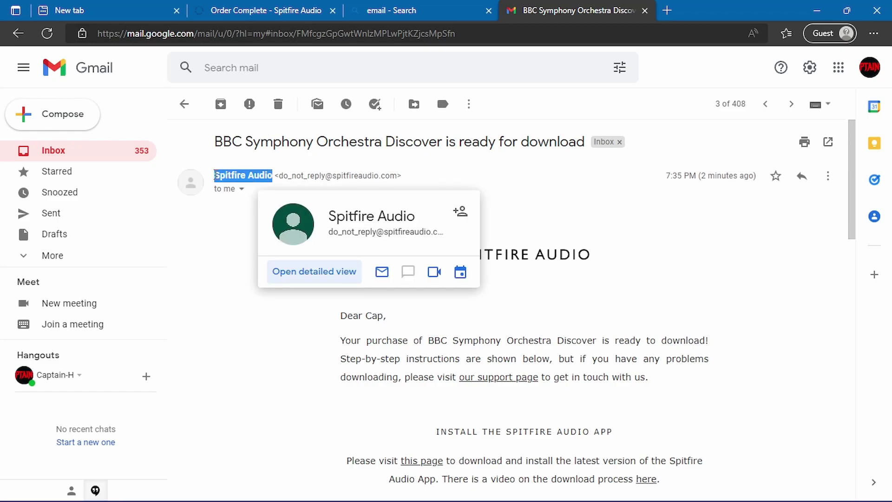
{"action": "scroll", "coordinate": [442, 305], "scroll_direction": "down", "scroll_amount": 2}
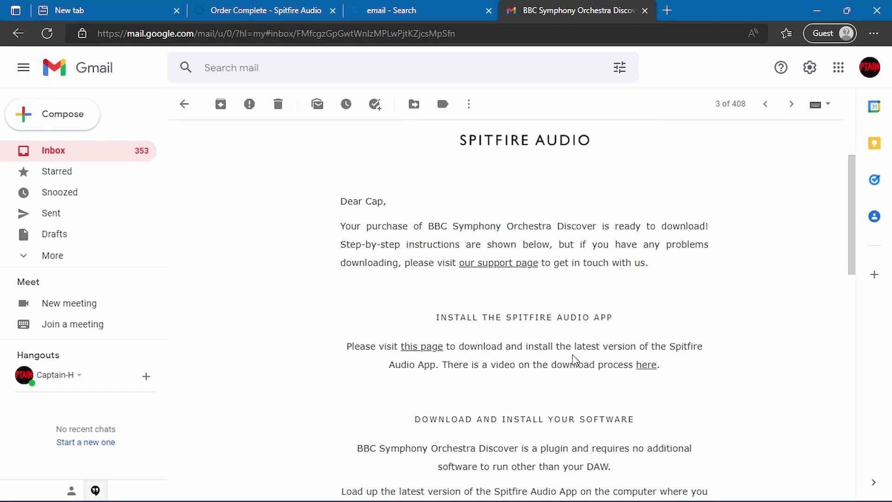
{"action": "scroll", "coordinate": [548, 182], "scroll_direction": "down", "scroll_amount": 1}
{"action": "scroll", "coordinate": [464, 228], "scroll_direction": "up", "scroll_amount": 2}
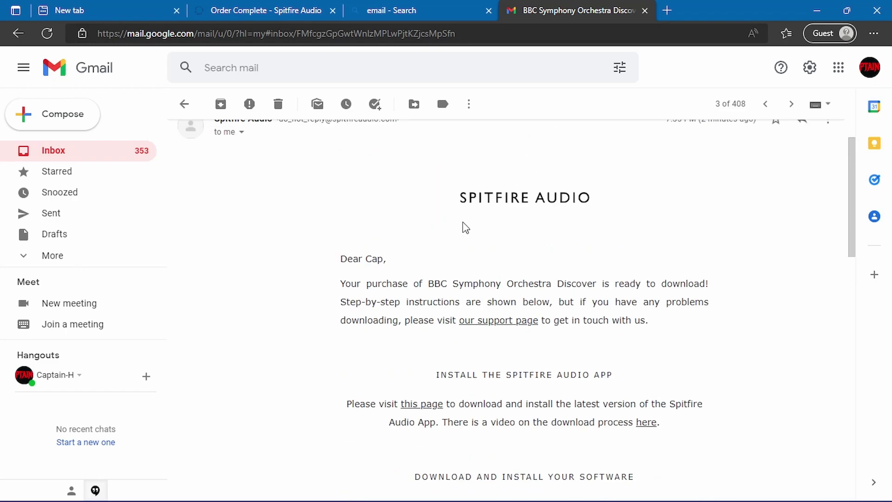
{"action": "scroll", "coordinate": [534, 278], "scroll_direction": "down", "scroll_amount": 2}
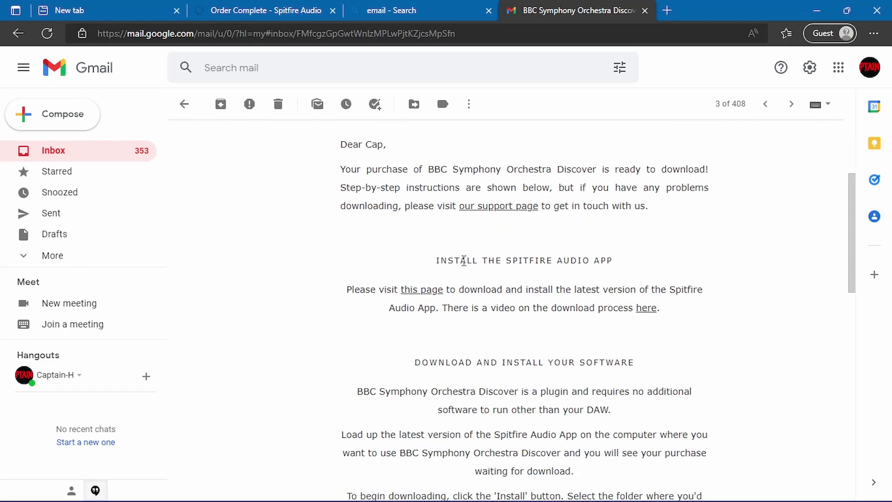
{"action": "left_click_drag", "start_coordinate": [439, 261], "coordinate": [615, 260]}
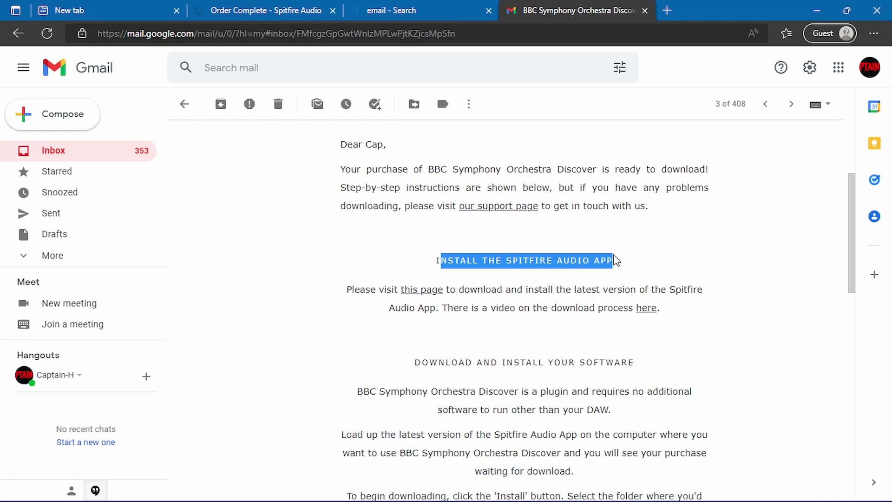
{"action": "left_click", "coordinate": [681, 265]}
{"action": "scroll", "coordinate": [566, 279], "scroll_direction": "down", "scroll_amount": 1}
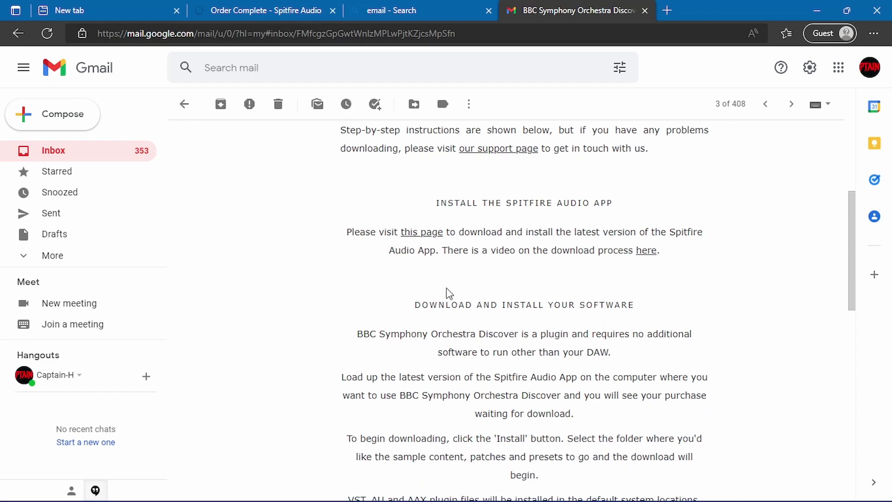
{"action": "left_click_drag", "start_coordinate": [414, 305], "coordinate": [637, 305]}
{"action": "left_click", "coordinate": [744, 292]}
{"action": "left_click_drag", "start_coordinate": [351, 231], "coordinate": [705, 235]}
{"action": "left_click", "coordinate": [437, 272]}
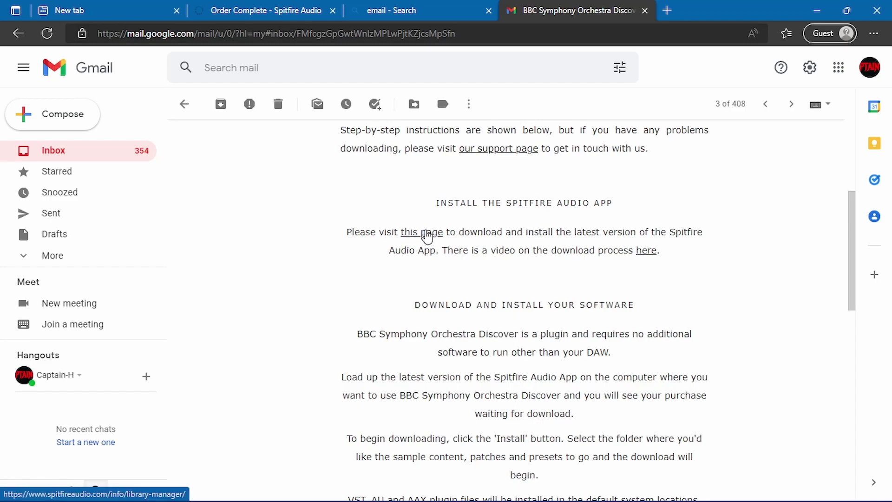
Step: Open the Spitfire Audio App page linked in the e-mail and download the Windows version of the app
{"action": "left_click", "coordinate": [421, 233]}
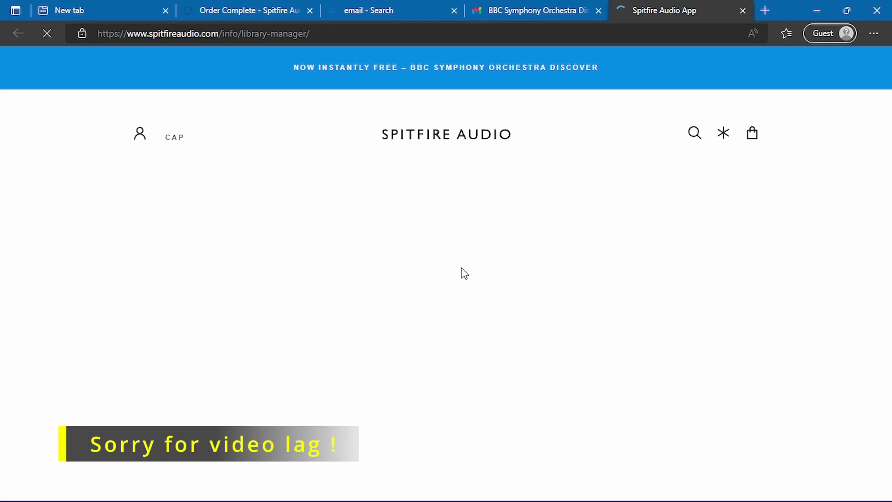
{"action": "scroll", "coordinate": [474, 277], "scroll_direction": "down", "scroll_amount": 3}
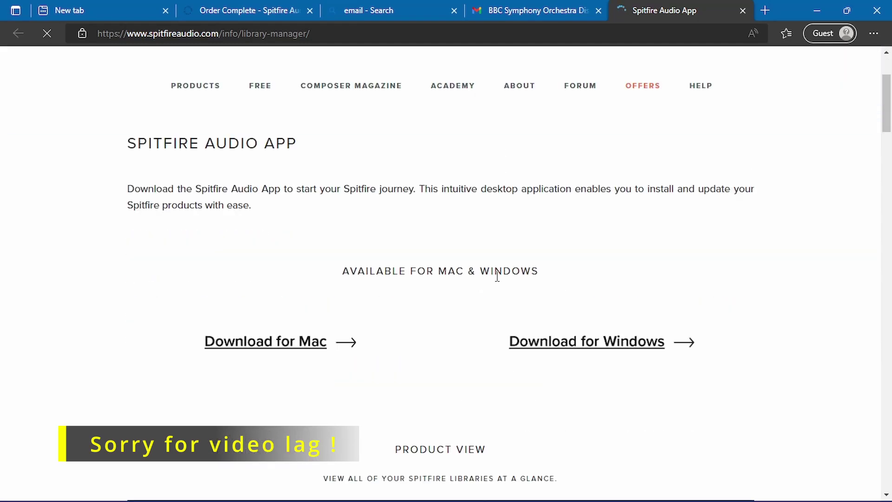
{"action": "scroll", "coordinate": [464, 288], "scroll_direction": "up", "scroll_amount": 3}
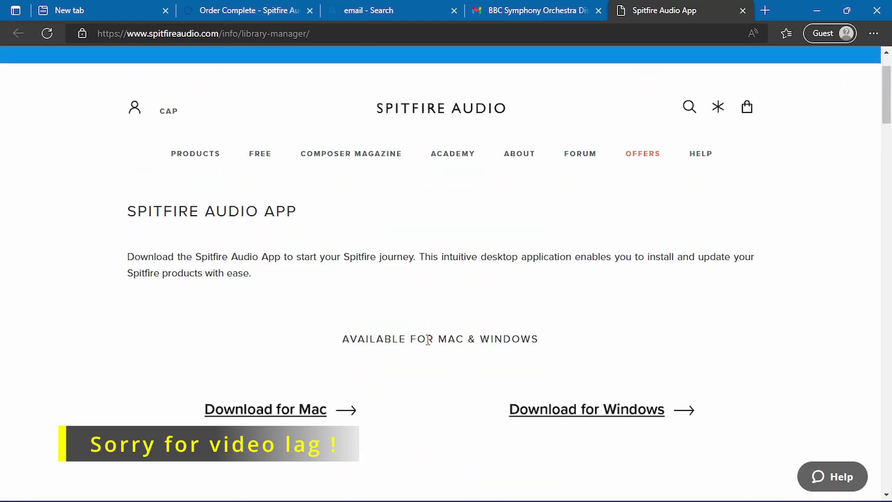
{"action": "left_click_drag", "start_coordinate": [349, 339], "coordinate": [539, 339]}
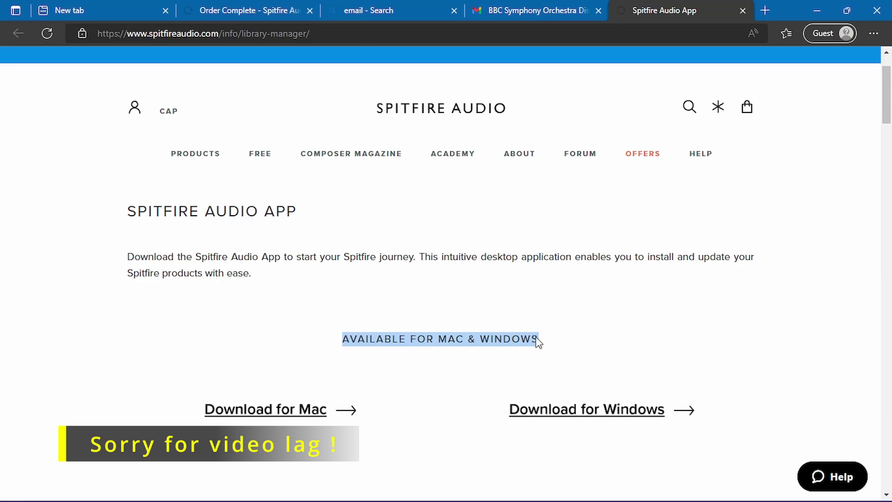
{"action": "left_click", "coordinate": [604, 359]}
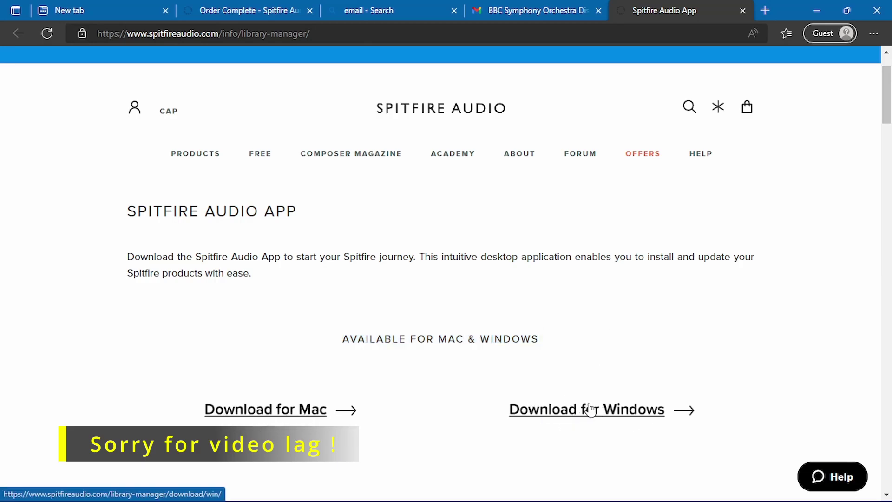
{"action": "left_click", "coordinate": [626, 413]}
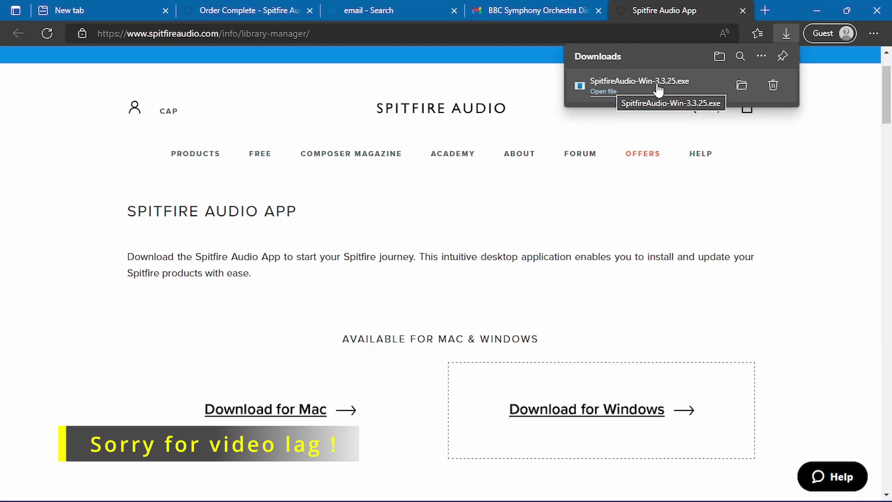
Step: Run the downloaded SpitfireAudio-Win-3.3.25 installer from its folder, install Spitfire Audio and finish with Launch Spitfire Audio enabled
{"action": "left_click", "coordinate": [739, 87]}
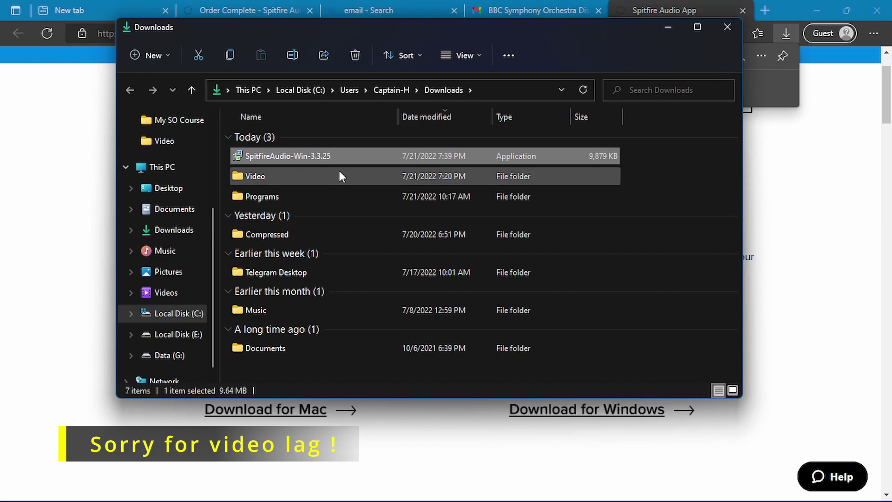
{"action": "double_click", "coordinate": [285, 155]}
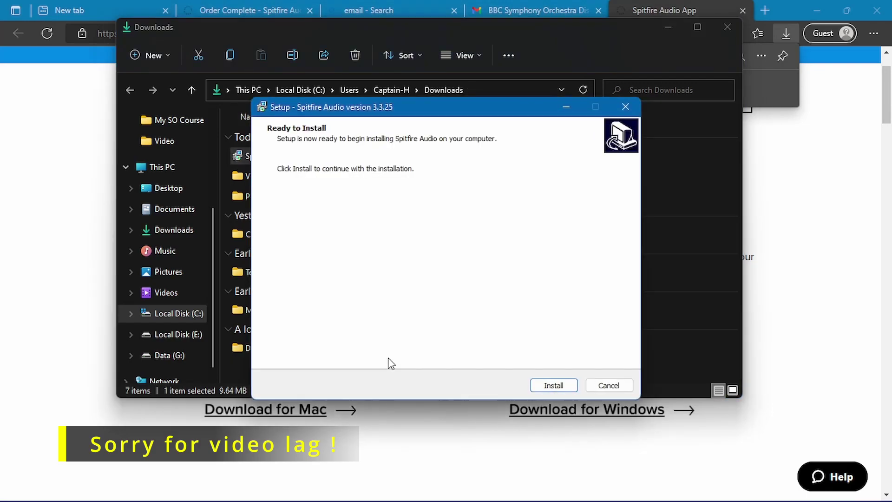
{"action": "left_click", "coordinate": [548, 383]}
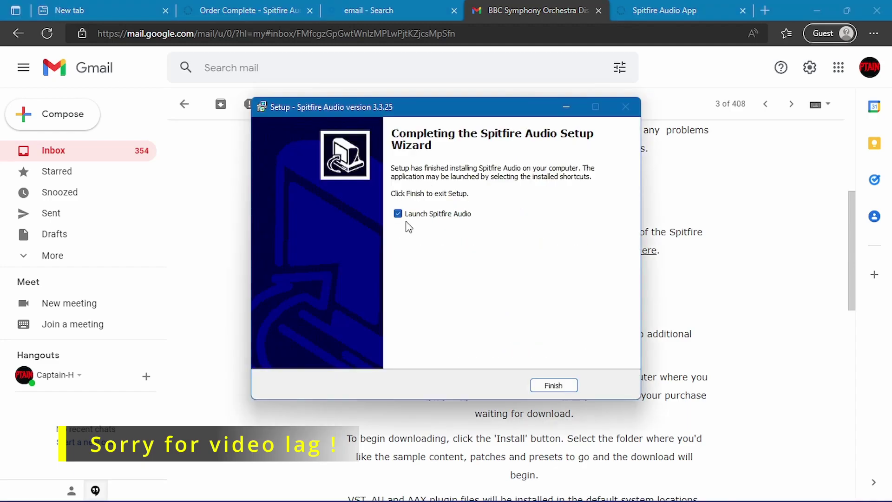
{"action": "left_click", "coordinate": [553, 389]}
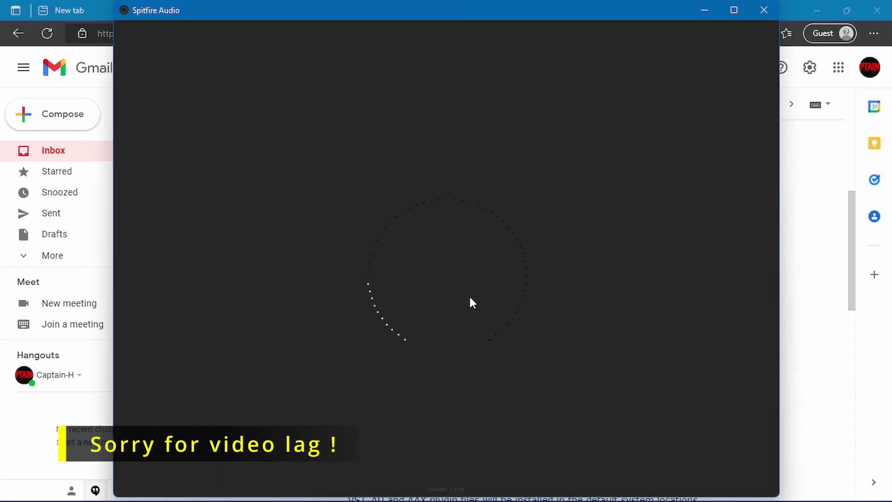
Step: Maximize the Spitfire Audio app and start installing Discover by downloading BBCSO Discover and BBCSO Plugin to the Spitfire location
{"action": "left_click", "coordinate": [742, 10]}
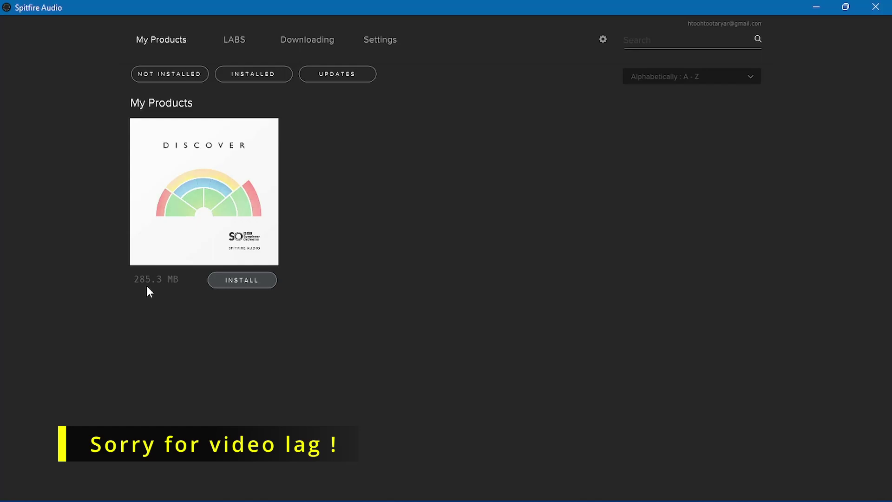
{"action": "left_click", "coordinate": [245, 287]}
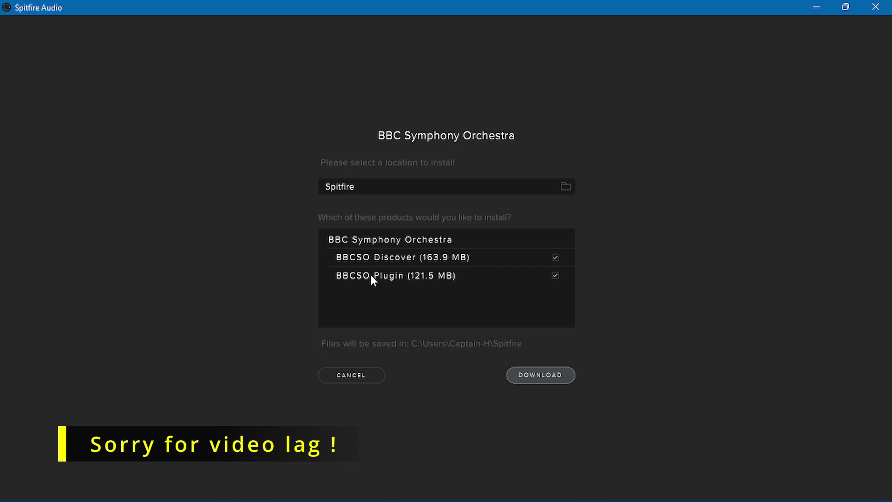
{"action": "left_click", "coordinate": [557, 382]}
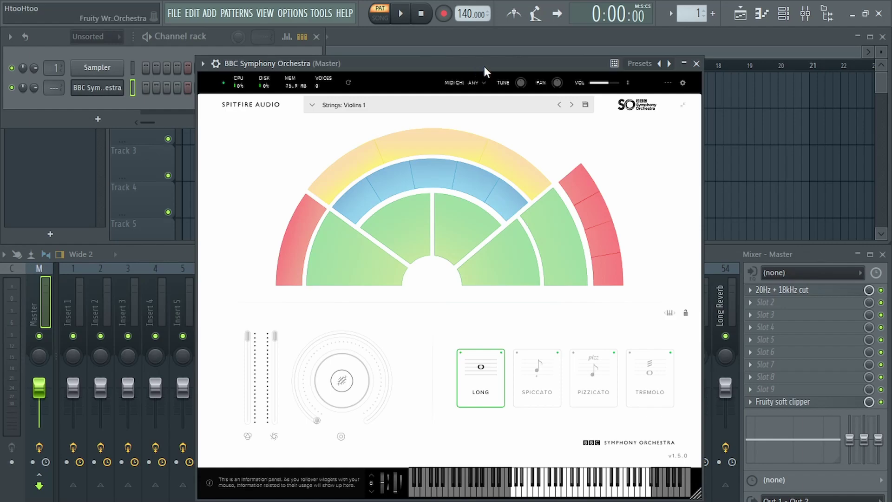
Step: Switch to FL Studio and examine the BBC Symphony Orchestra plugin's preset list across Strings, Brass, Woodwinds and Percussion
{"action": "left_click_drag", "start_coordinate": [467, 62], "coordinate": [464, 49]}
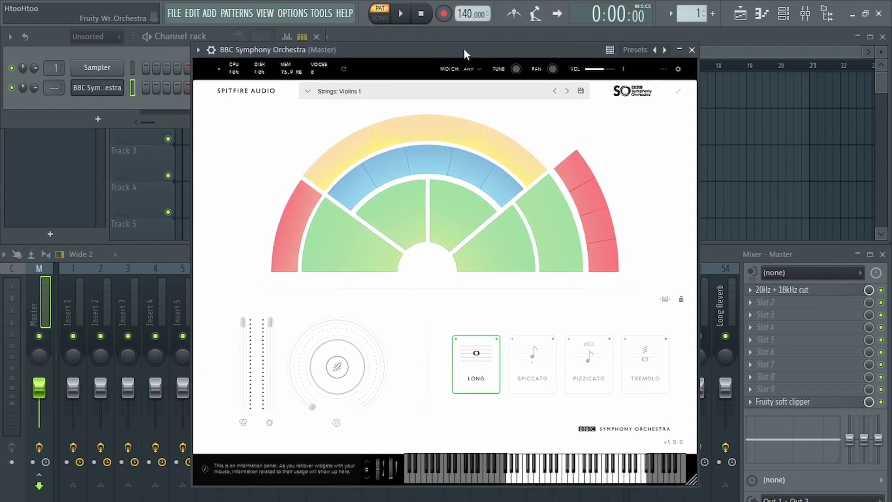
{"action": "left_click", "coordinate": [343, 95]}
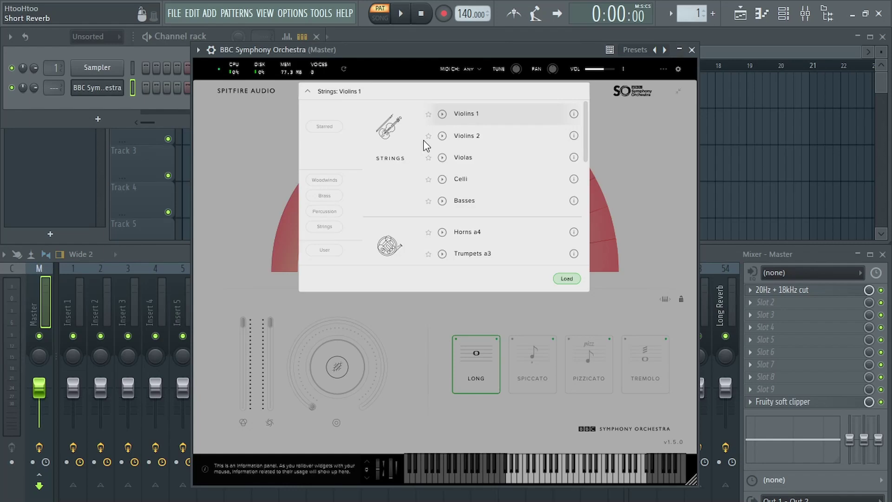
{"action": "scroll", "coordinate": [395, 196], "scroll_direction": "down", "scroll_amount": 10}
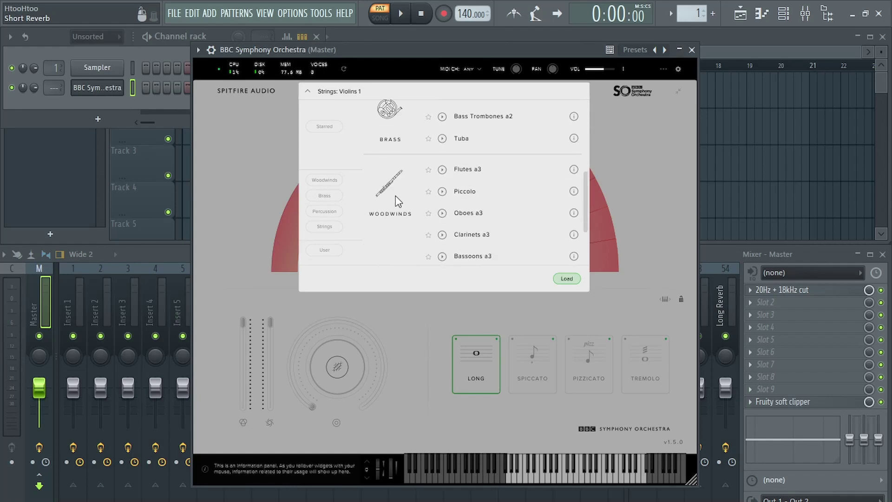
{"action": "scroll", "coordinate": [394, 194], "scroll_direction": "up", "scroll_amount": 10}
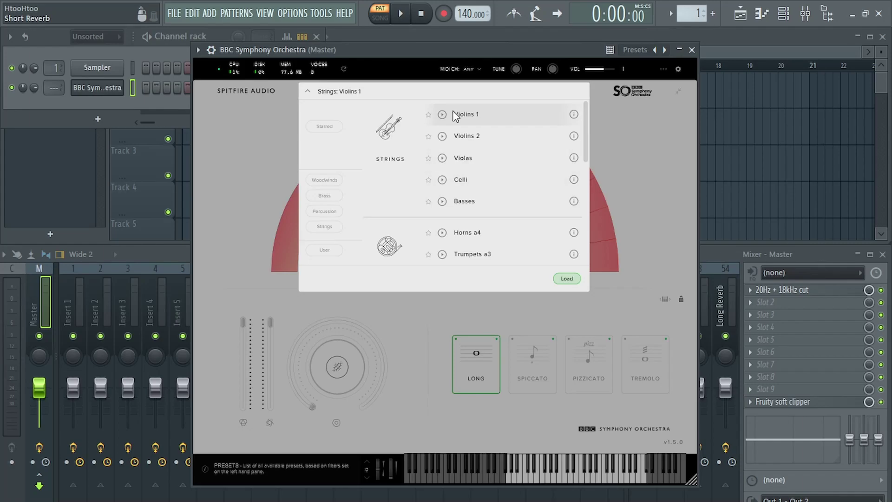
{"action": "scroll", "coordinate": [433, 219], "scroll_direction": "down", "scroll_amount": 2}
{"action": "scroll", "coordinate": [432, 217], "scroll_direction": "down", "scroll_amount": 2}
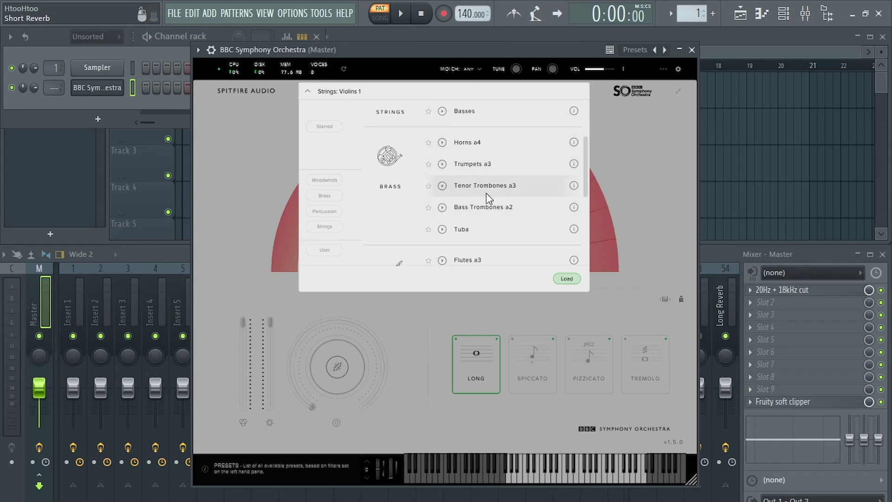
{"action": "scroll", "coordinate": [478, 191], "scroll_direction": "down", "scroll_amount": 3}
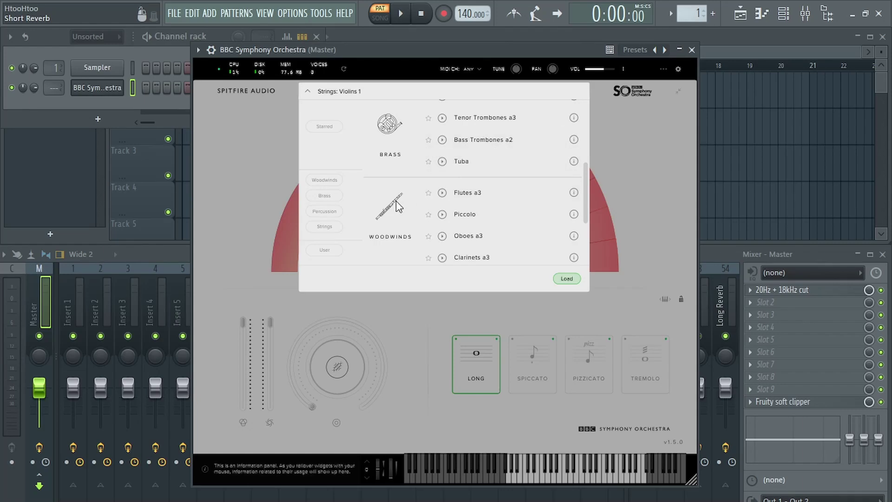
{"action": "scroll", "coordinate": [388, 206], "scroll_direction": "down", "scroll_amount": 4}
{"action": "scroll", "coordinate": [391, 205], "scroll_direction": "up", "scroll_amount": 2}
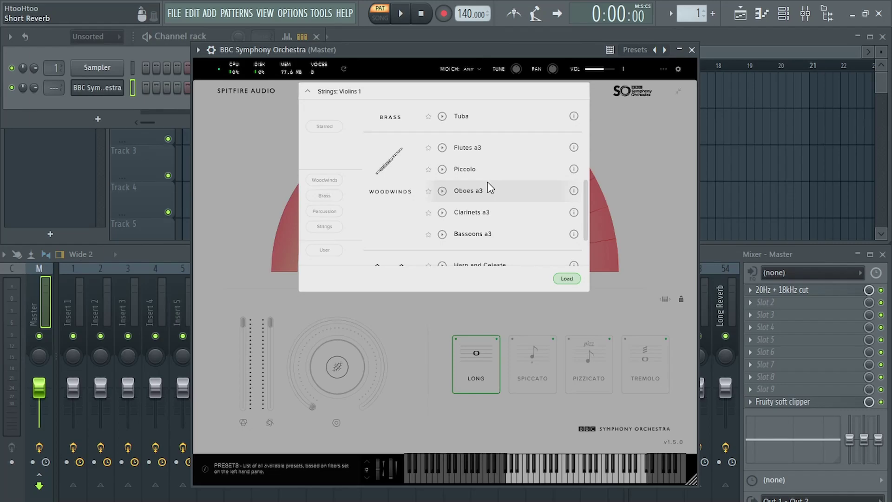
{"action": "scroll", "coordinate": [399, 238], "scroll_direction": "down", "scroll_amount": 2}
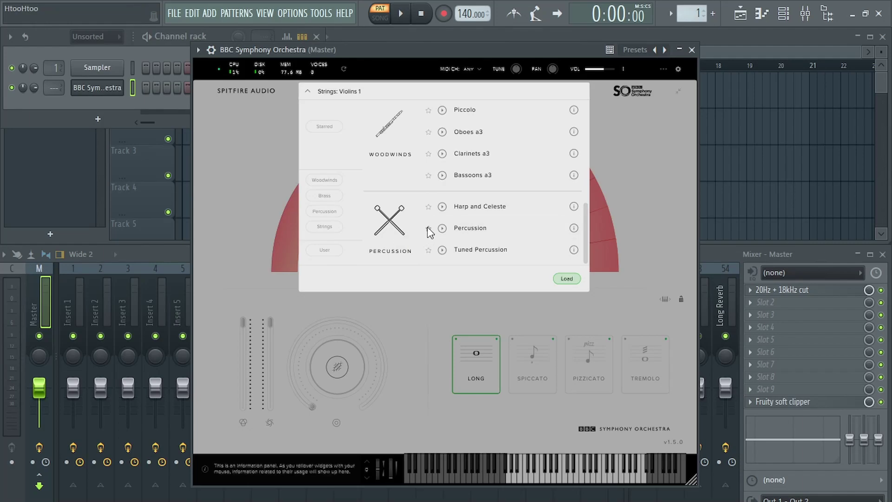
{"action": "scroll", "coordinate": [457, 149], "scroll_direction": "up", "scroll_amount": 10}
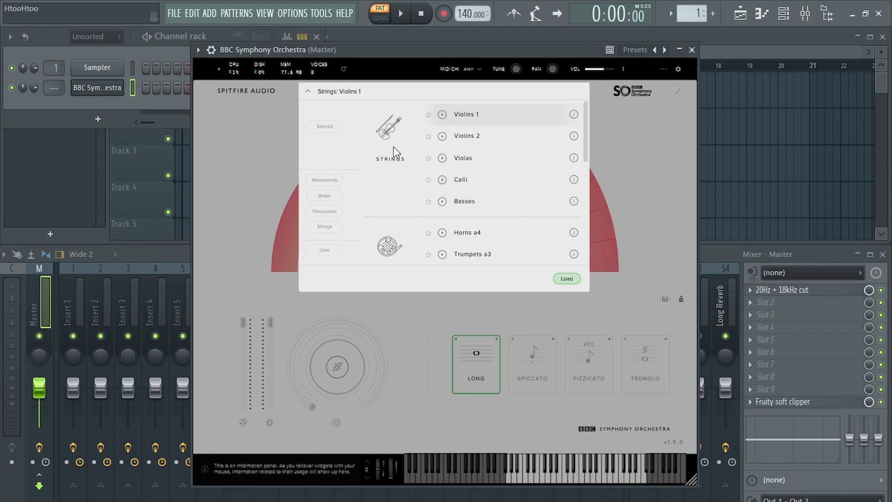
Step: Leave the preset list, reposition the plugin window, and explore the orchestra layout and reverb control with the Violins 1 preset
{"action": "left_click_drag", "start_coordinate": [501, 49], "coordinate": [503, 54]}
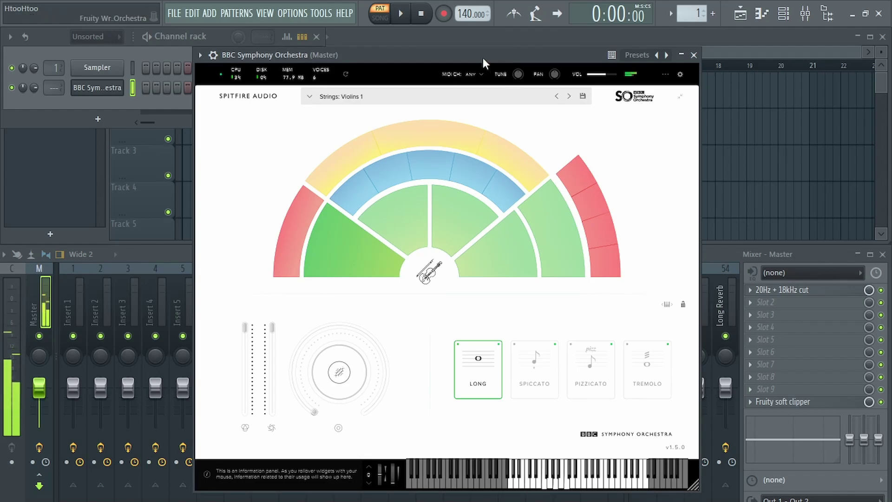
{"action": "mouse_move", "coordinate": [475, 202]}
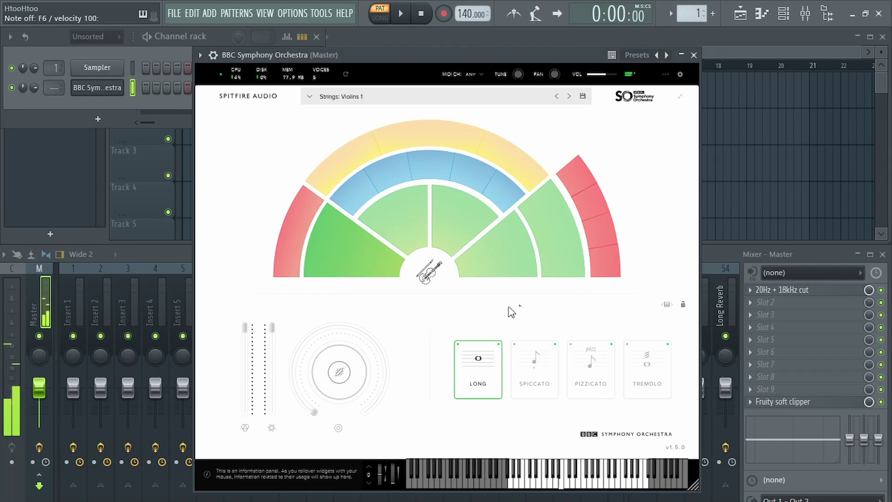
{"action": "mouse_move", "coordinate": [312, 374]}
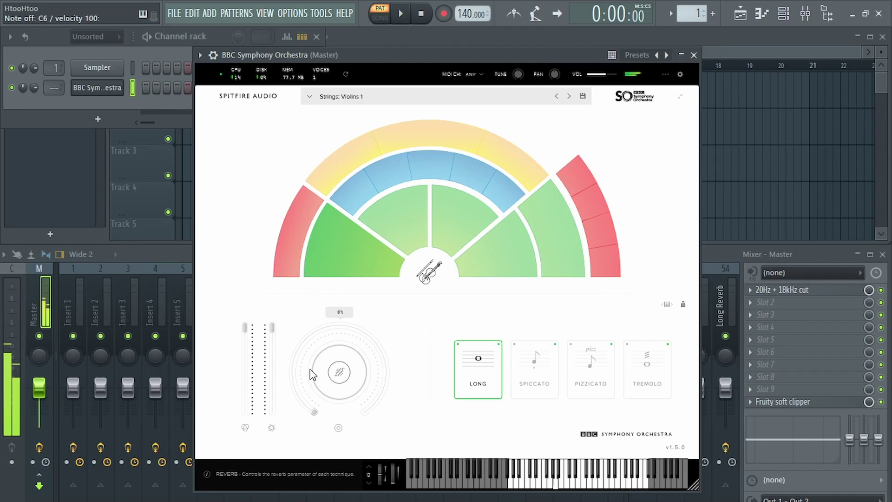
{"action": "mouse_move", "coordinate": [517, 163]}
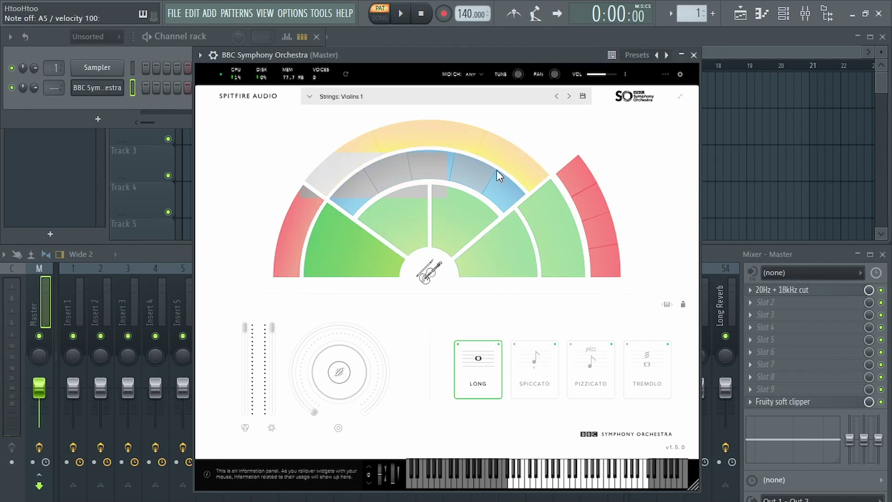
Step: Audition the Violins 1 preset's techniques, settle on Spiccato, and play notes with it
{"action": "left_click", "coordinate": [534, 364]}
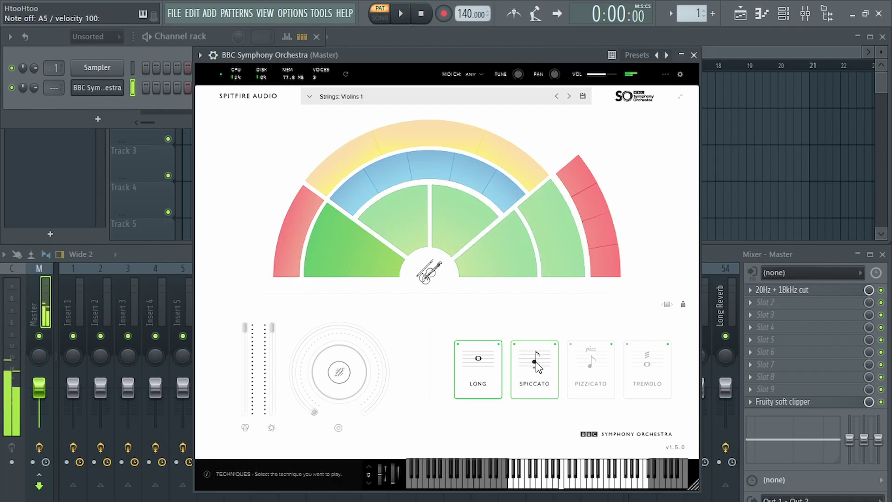
{"action": "left_click", "coordinate": [473, 368]}
{"action": "left_click", "coordinate": [667, 373]}
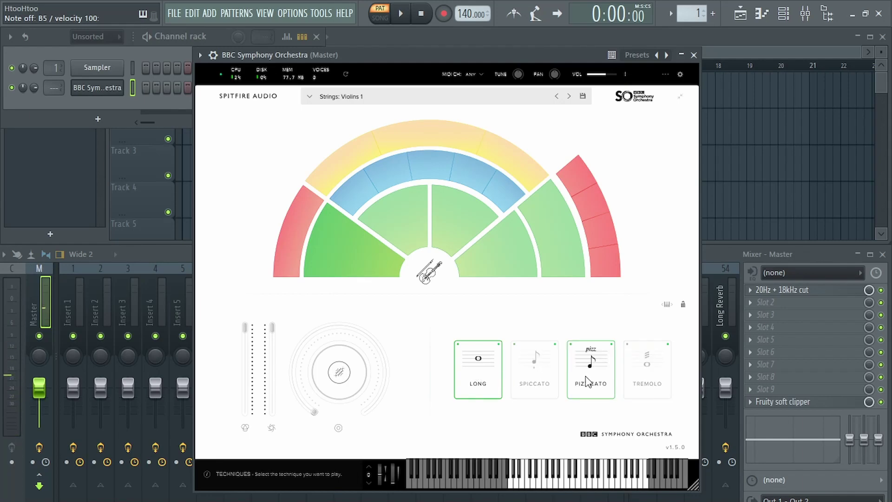
{"action": "left_click", "coordinate": [539, 374]}
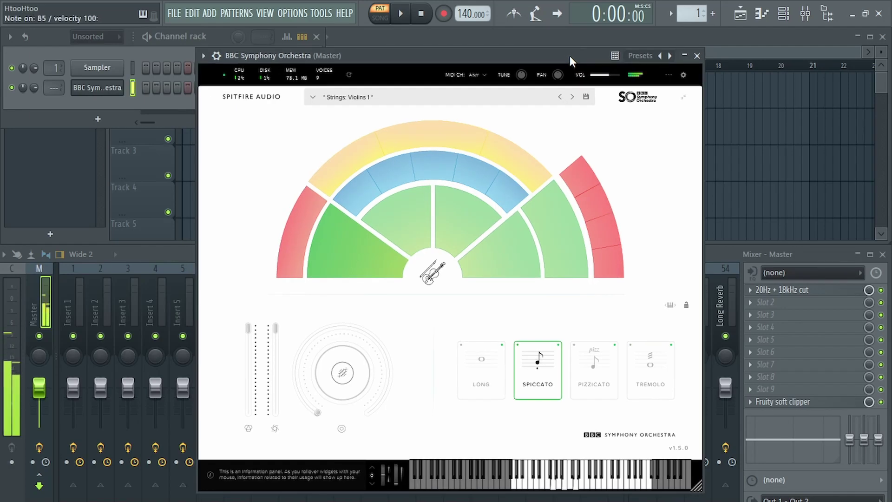
{"action": "left_click_drag", "start_coordinate": [569, 56], "coordinate": [575, 56]}
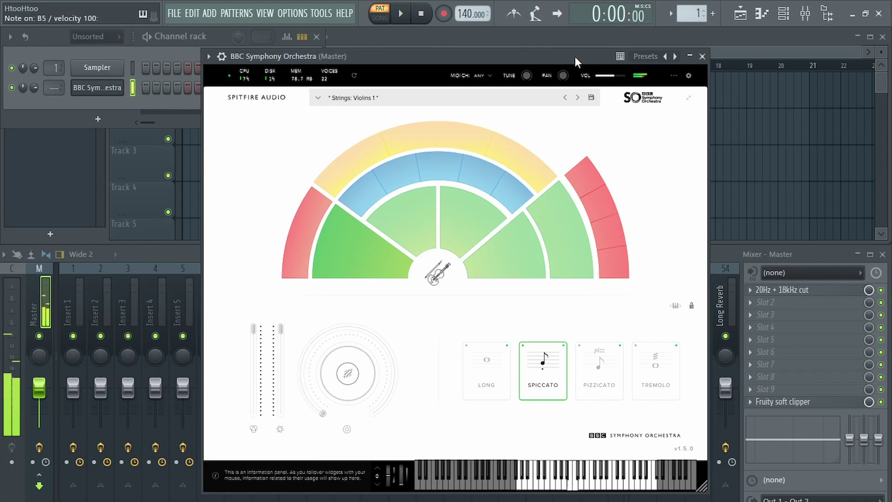
Step: Change Violins 1 to the Pizzicato technique and play notes to hear it, adjusting the plugin window's position
{"action": "left_click_drag", "start_coordinate": [576, 57], "coordinate": [584, 56]}
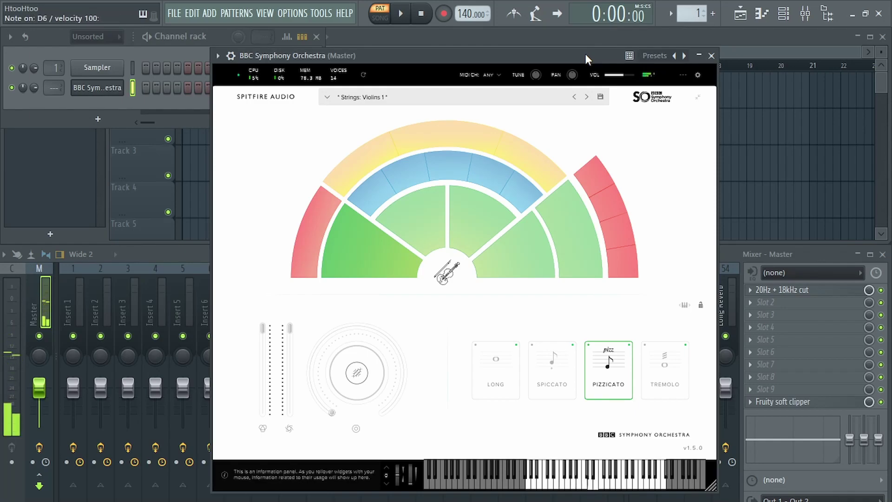
{"action": "left_click_drag", "start_coordinate": [584, 54], "coordinate": [588, 55]}
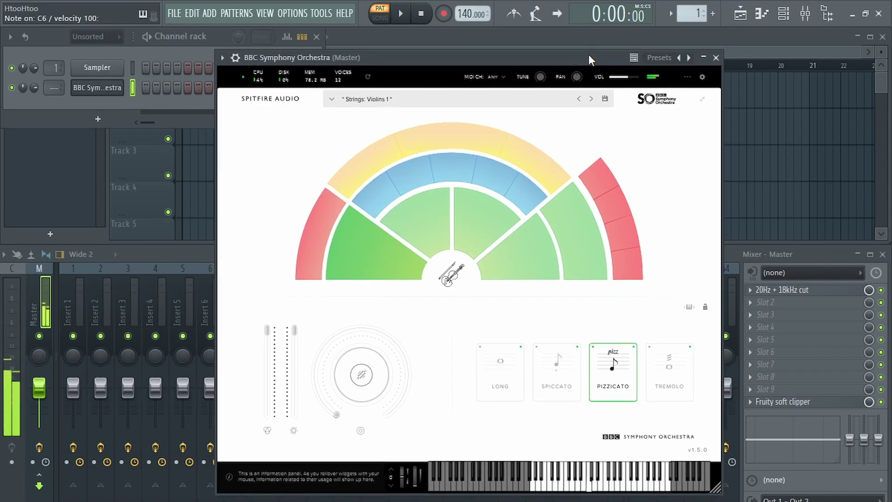
{"action": "left_click_drag", "start_coordinate": [588, 54], "coordinate": [589, 55]}
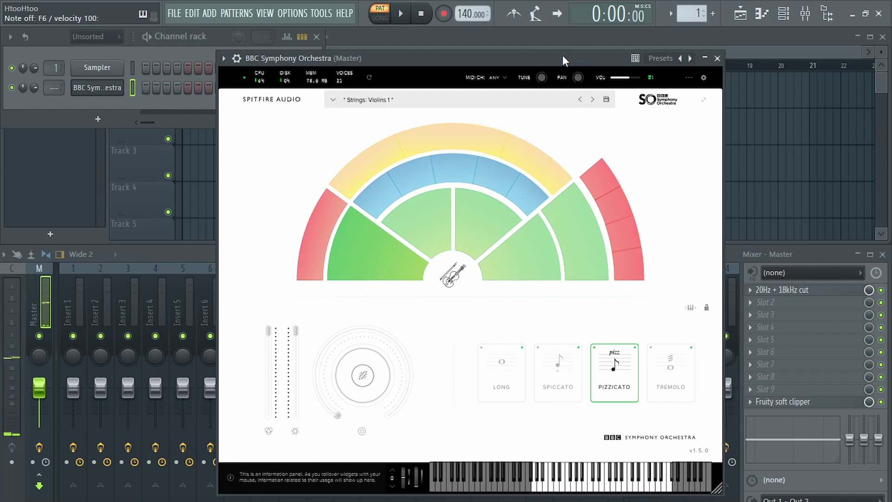
{"action": "left_click_drag", "start_coordinate": [562, 55], "coordinate": [558, 52]}
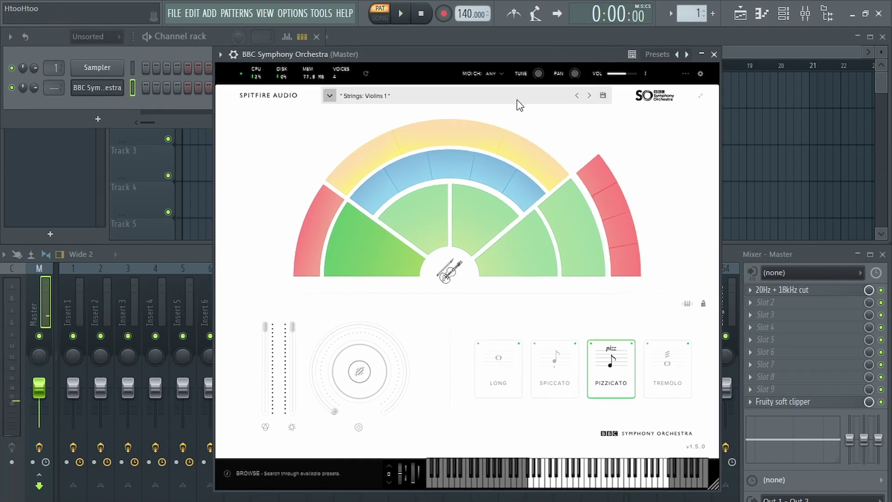
Step: Load the Violins 2 strings preset and play a melody of notes between F5 and F6 with the Long technique
{"action": "left_click", "coordinate": [589, 96]}
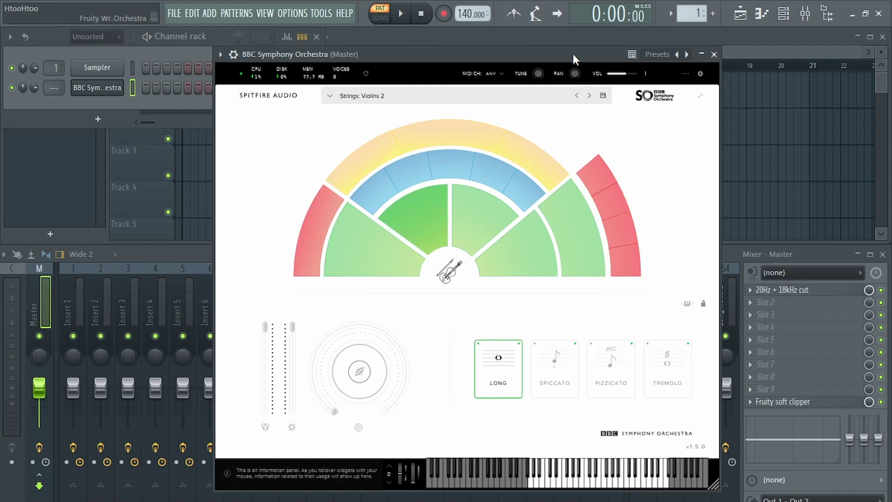
{"action": "key", "text": "v"}
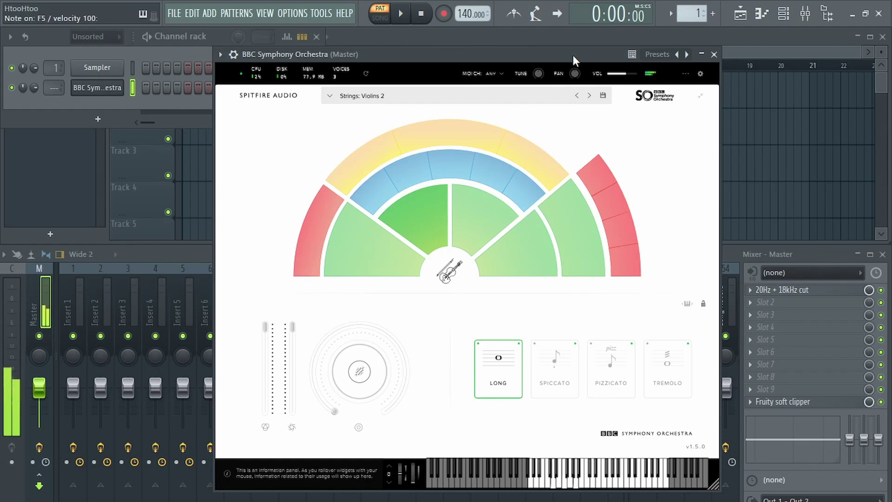
{"action": "key", "text": "b"}
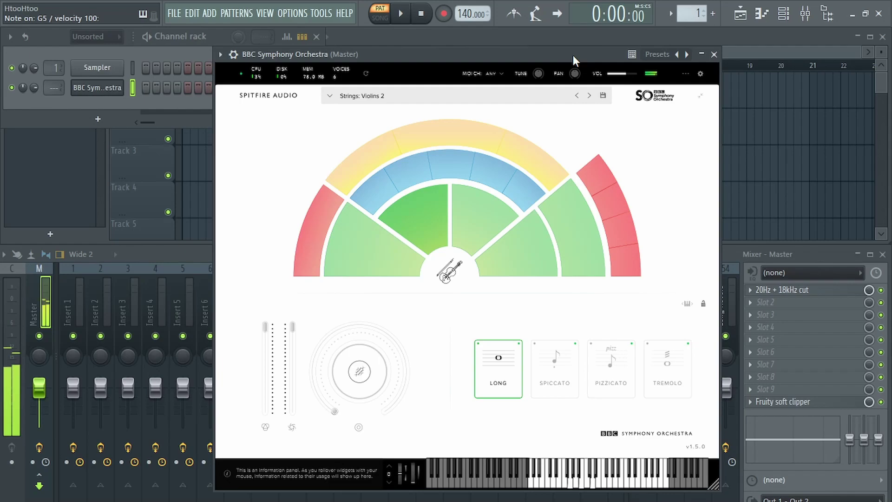
{"action": "key", "text": "w"}
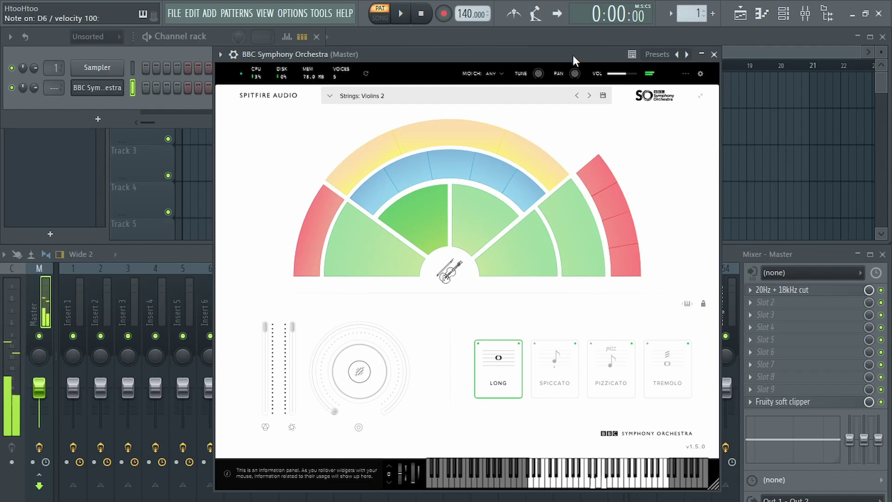
{"action": "key", "text": "t"}
{"action": "key", "text": "r"}
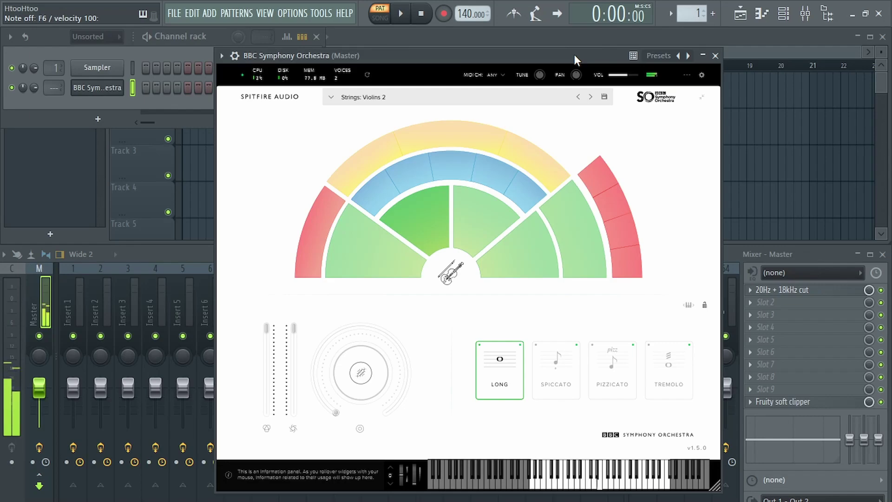
{"action": "key", "text": "w"}
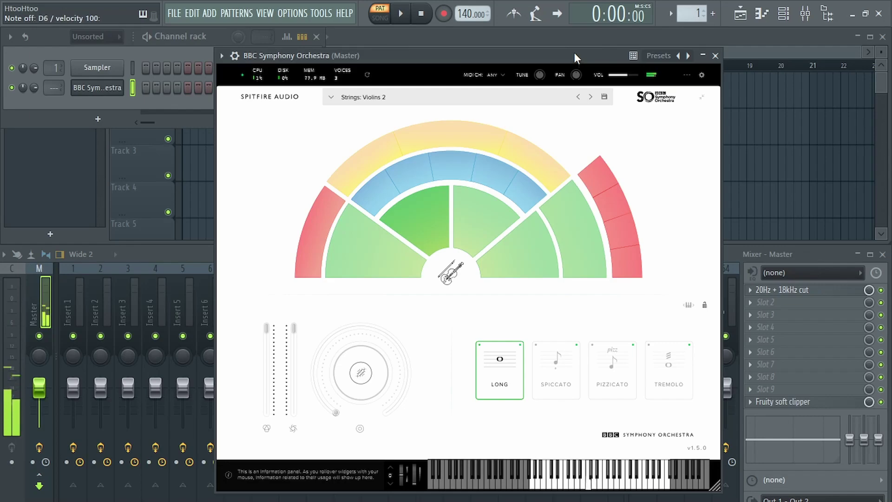
{"action": "key", "text": "m"}
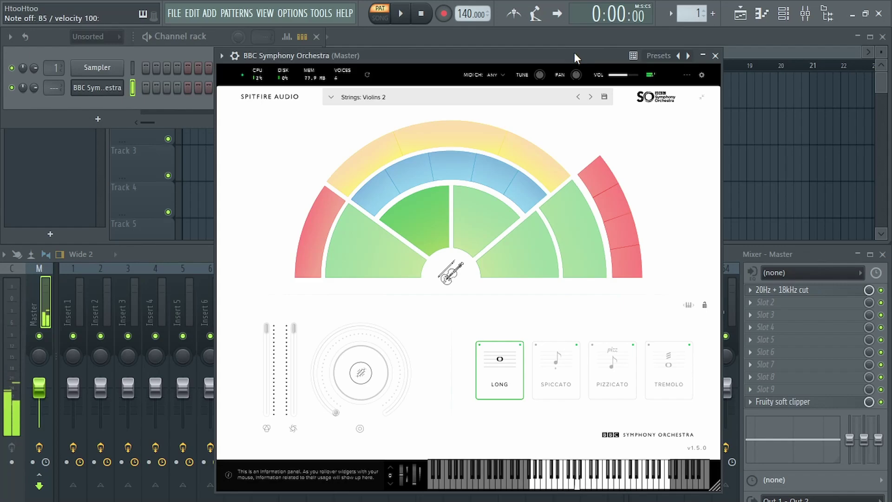
{"action": "key", "text": "n"}
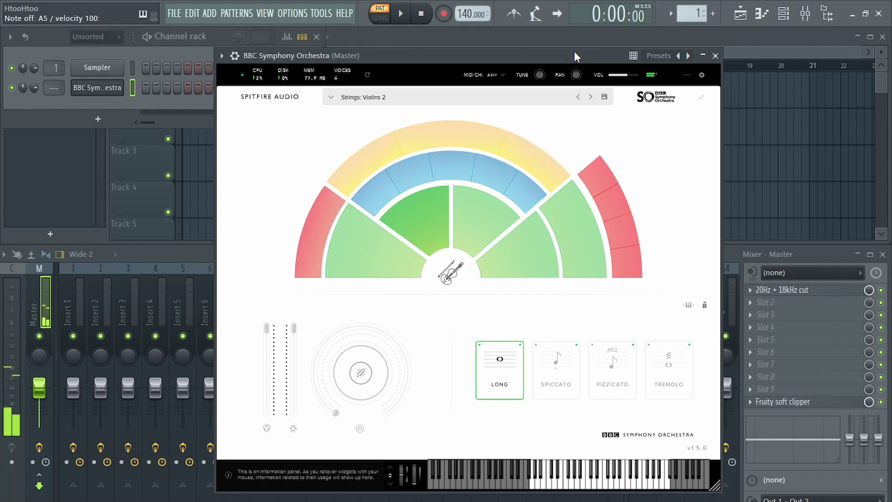
{"action": "key", "text": "b"}
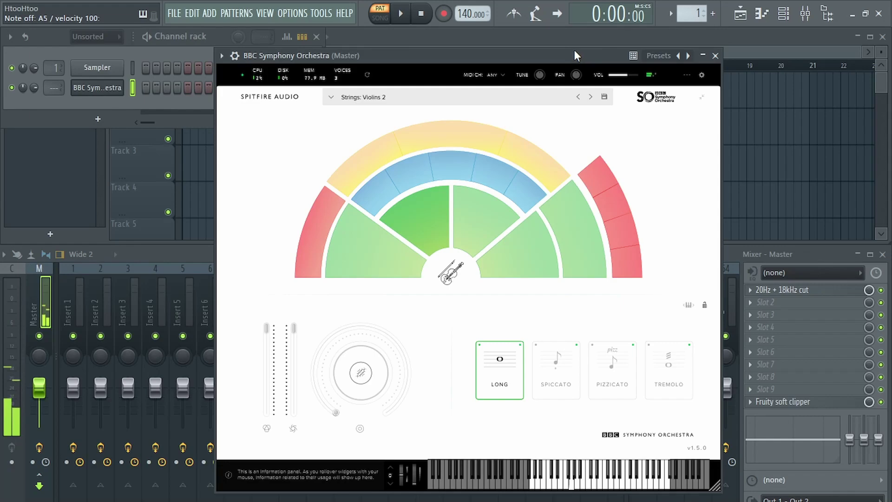
{"action": "key", "text": "b"}
{"action": "key", "text": "n"}
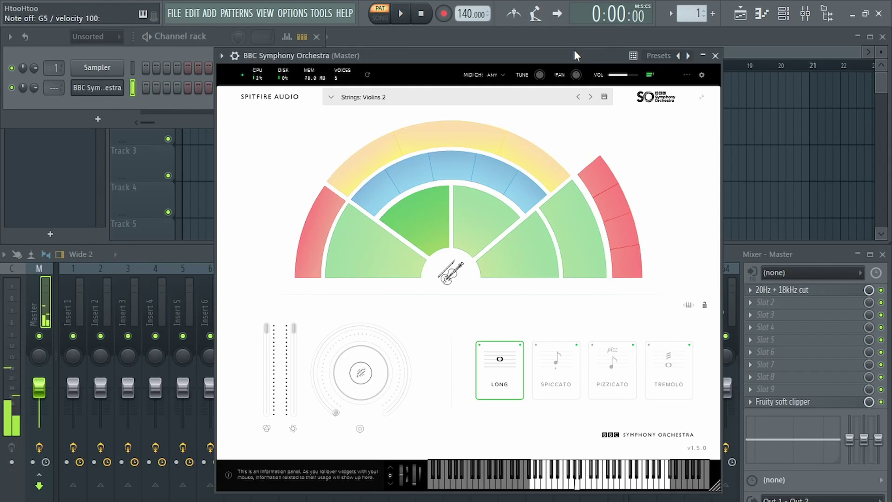
{"action": "key", "text": "n"}
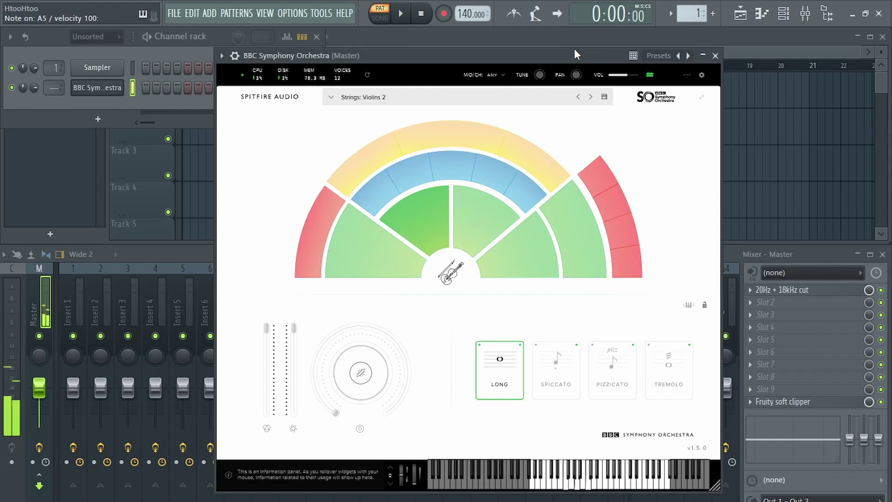
{"action": "mouse_move", "coordinate": [590, 248]}
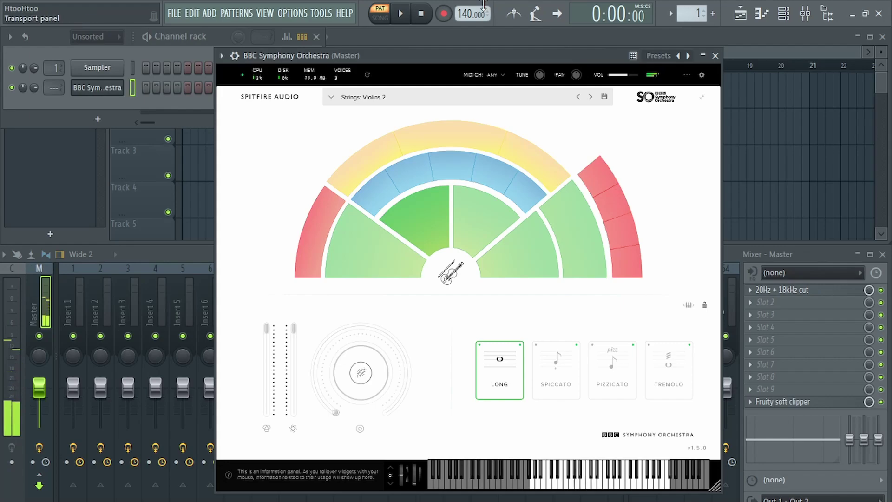
{"action": "mouse_move", "coordinate": [493, 218]}
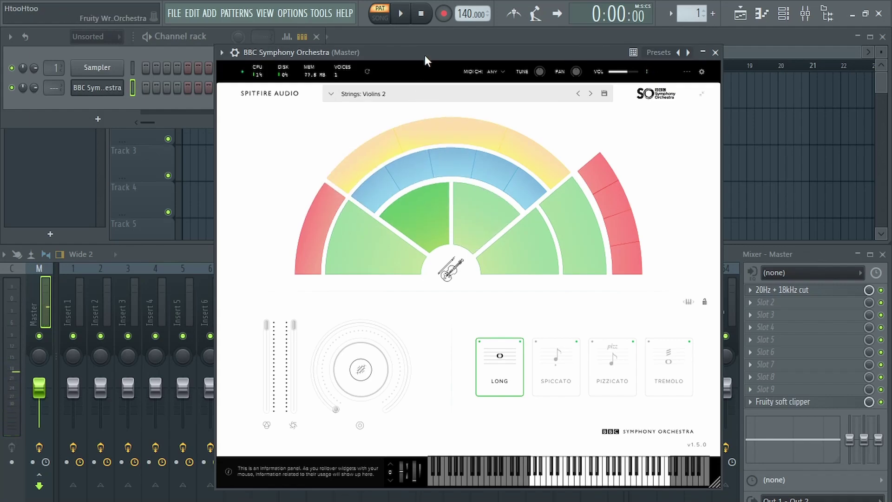
Step: Load the Violas strings preset and play notes to audition it
{"action": "left_click_drag", "start_coordinate": [425, 57], "coordinate": [424, 54]}
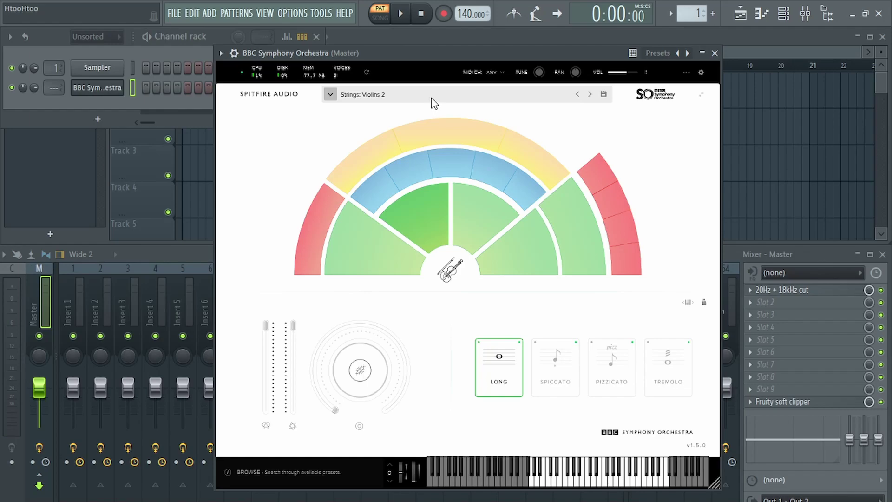
{"action": "left_click", "coordinate": [589, 95]}
{"action": "left_click_drag", "start_coordinate": [595, 51], "coordinate": [593, 54]}
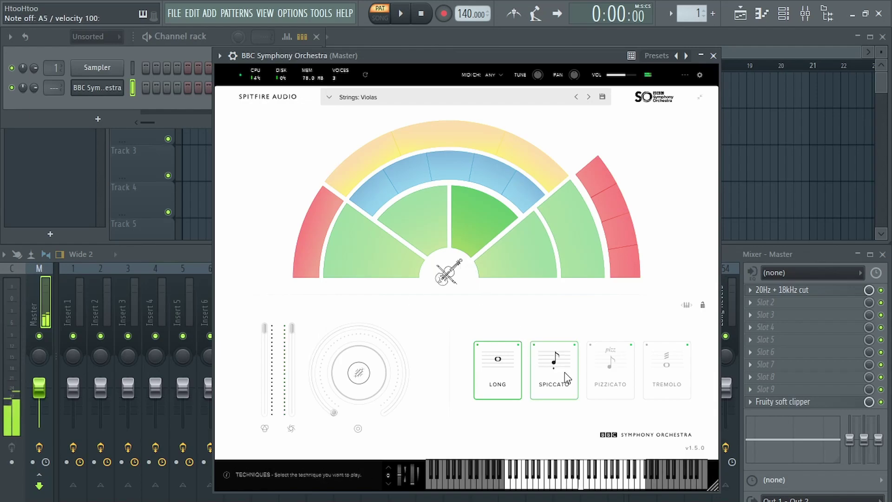
Step: Audition the Celli preset with the Long technique, followed by the Basses preset
{"action": "left_click", "coordinate": [588, 97]}
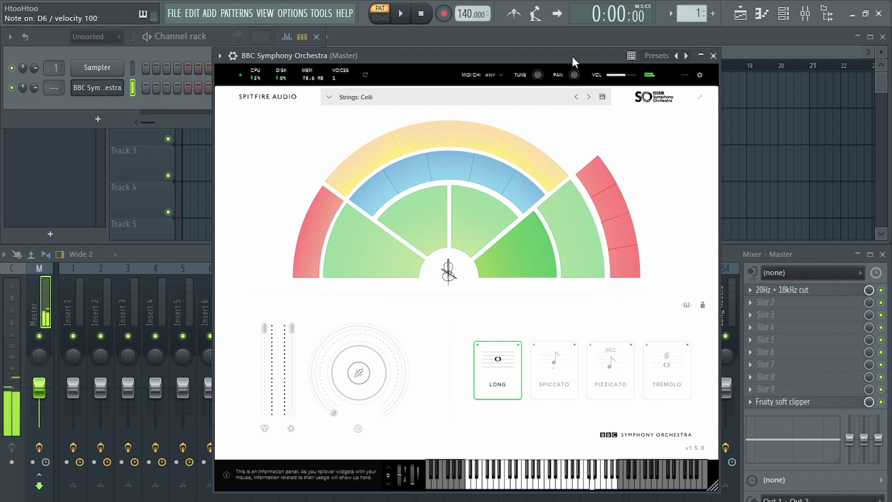
{"action": "left_click_drag", "start_coordinate": [571, 56], "coordinate": [570, 58]}
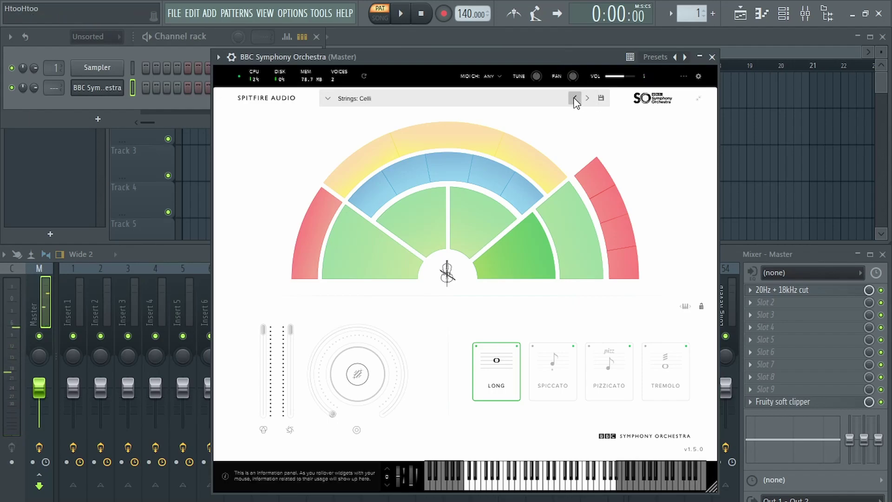
{"action": "left_click", "coordinate": [588, 99]}
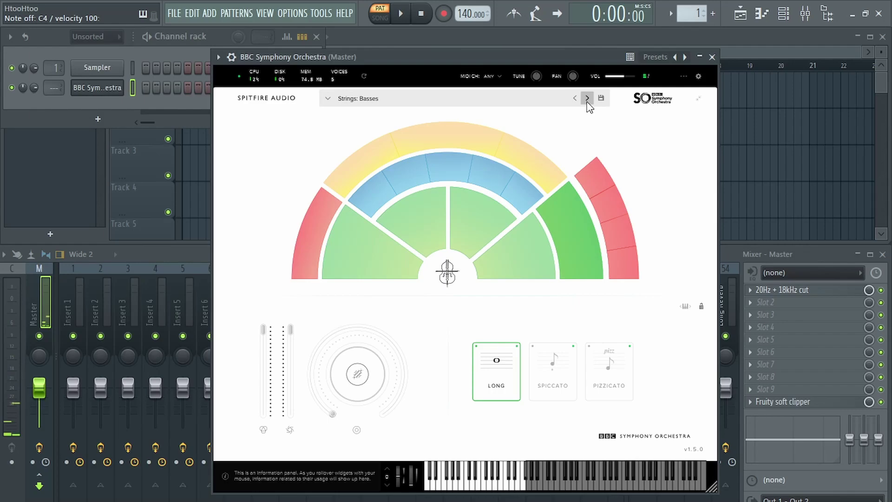
Step: Load the Horns a4 brass preset and audition its Long and Staccatissimo techniques
{"action": "left_click", "coordinate": [518, 103]}
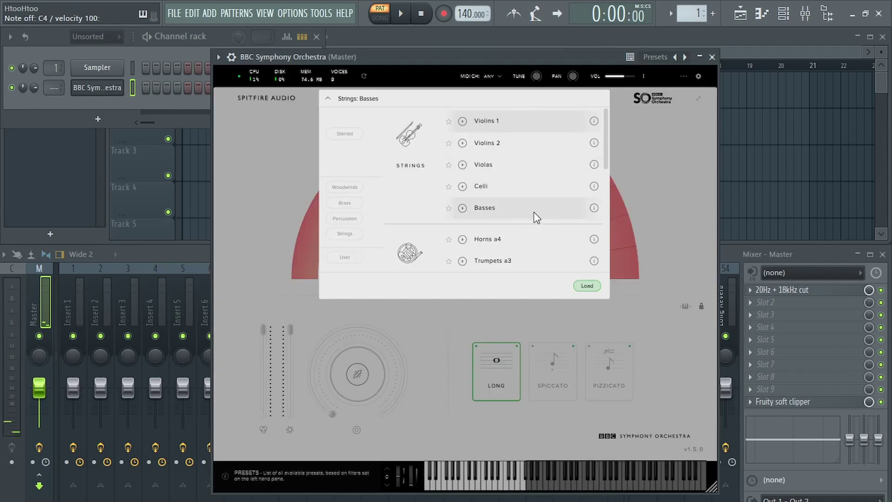
{"action": "scroll", "coordinate": [531, 212], "scroll_direction": "down", "scroll_amount": 2}
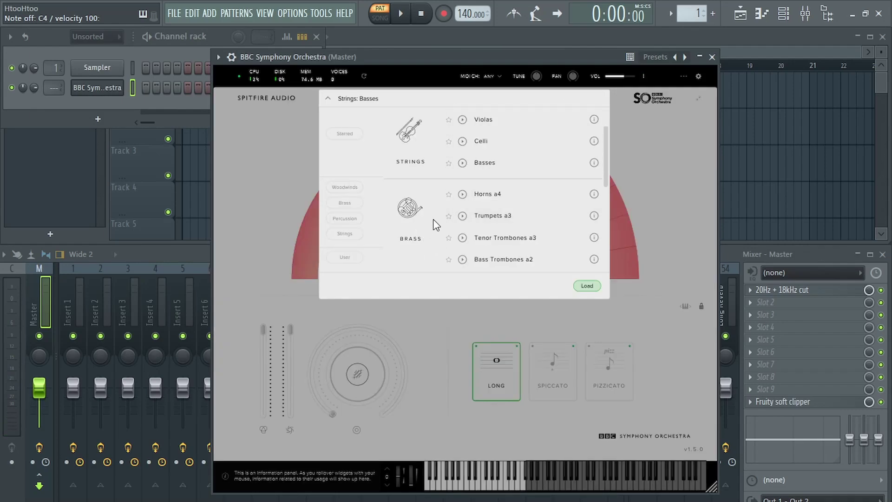
{"action": "double_click", "coordinate": [517, 199]}
{"action": "left_click_drag", "start_coordinate": [534, 56], "coordinate": [532, 58]}
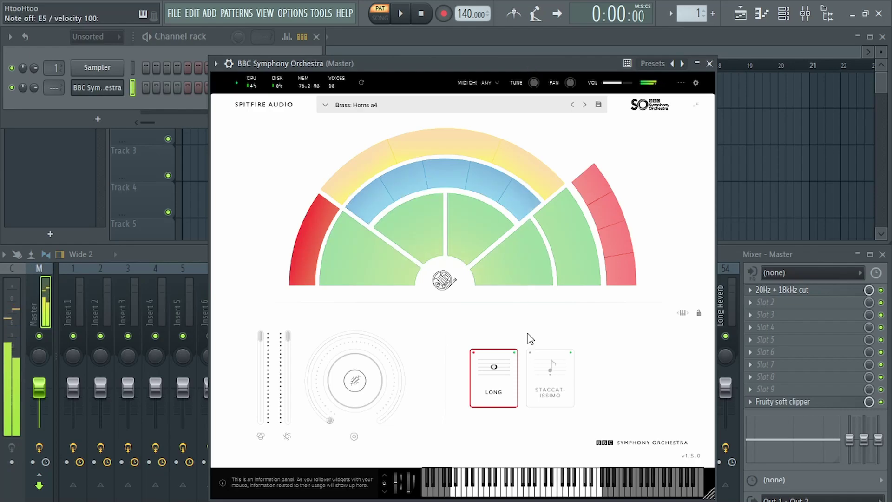
{"action": "left_click", "coordinate": [557, 390]}
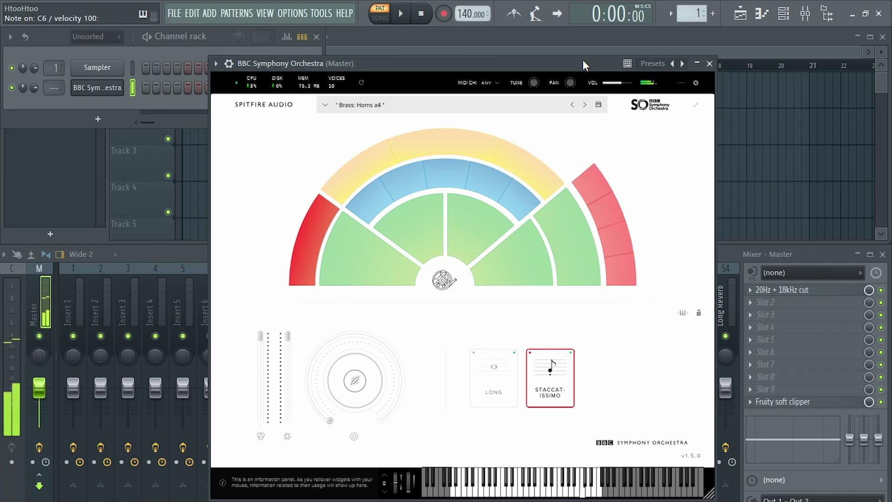
Step: Load the Trumpets a3 brass preset, reposition the plugin window, and audition its Long and Staccatissimo techniques
{"action": "left_click", "coordinate": [584, 105]}
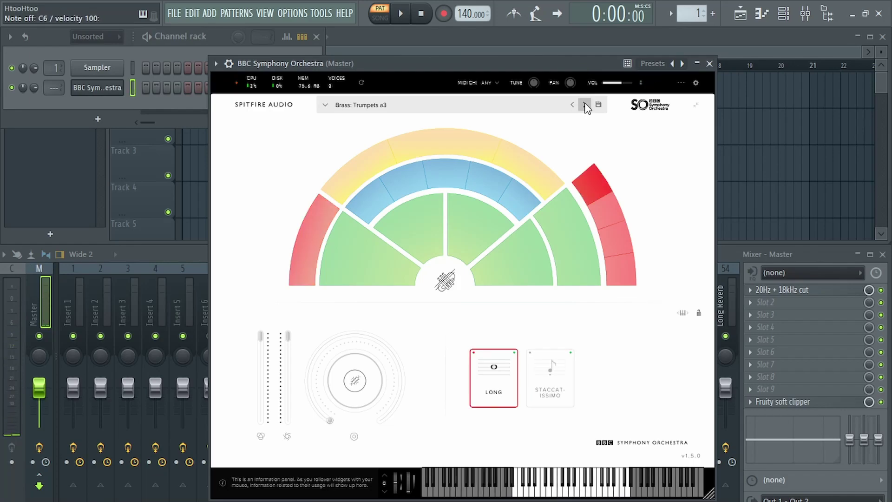
{"action": "left_click_drag", "start_coordinate": [579, 65], "coordinate": [580, 69]}
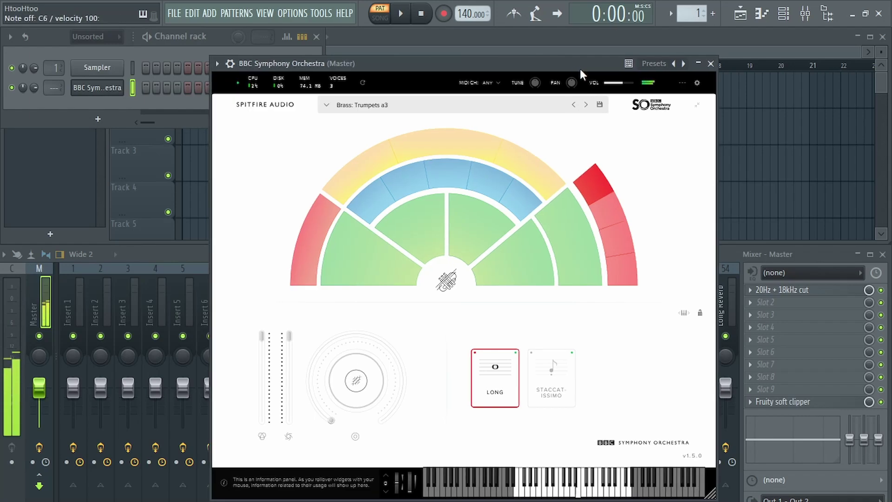
{"action": "left_click_drag", "start_coordinate": [580, 69], "coordinate": [571, 34]}
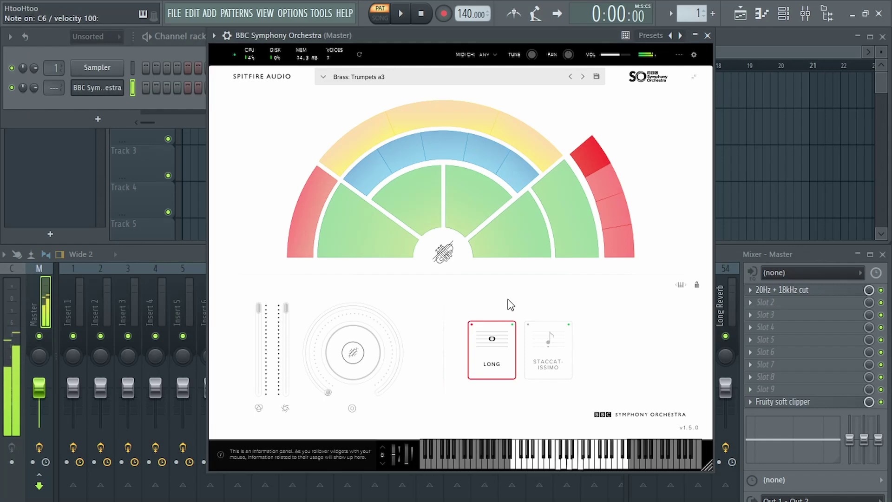
{"action": "left_click", "coordinate": [540, 343]}
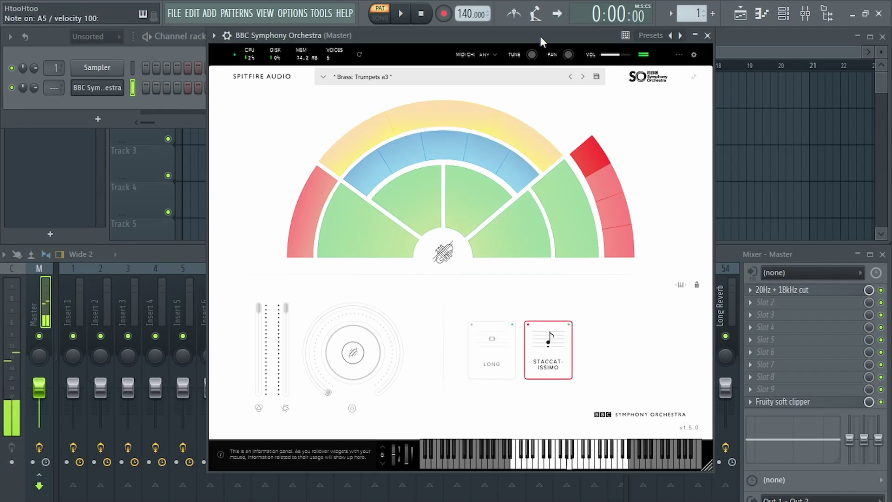
{"action": "left_click", "coordinate": [498, 372], "text": "ctrl"}
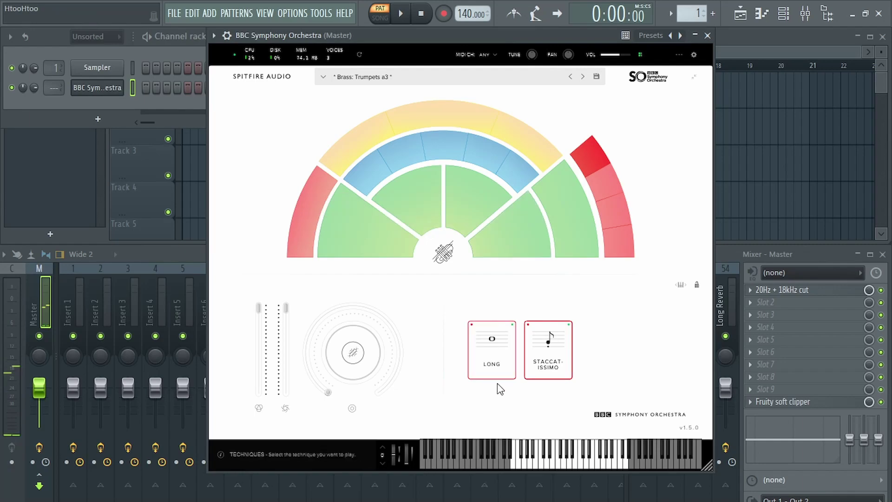
Step: Compare the Long and Staccatissimo techniques of the Trumpets a3 preset, finishing with notes played in Staccatissimo
{"action": "left_click", "coordinate": [539, 355]}
{"action": "left_click", "coordinate": [490, 364]}
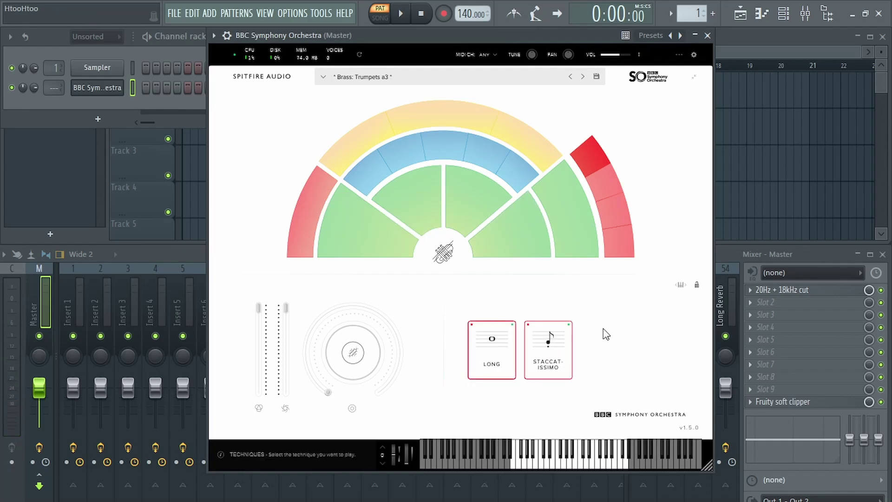
{"action": "left_click", "coordinate": [564, 347]}
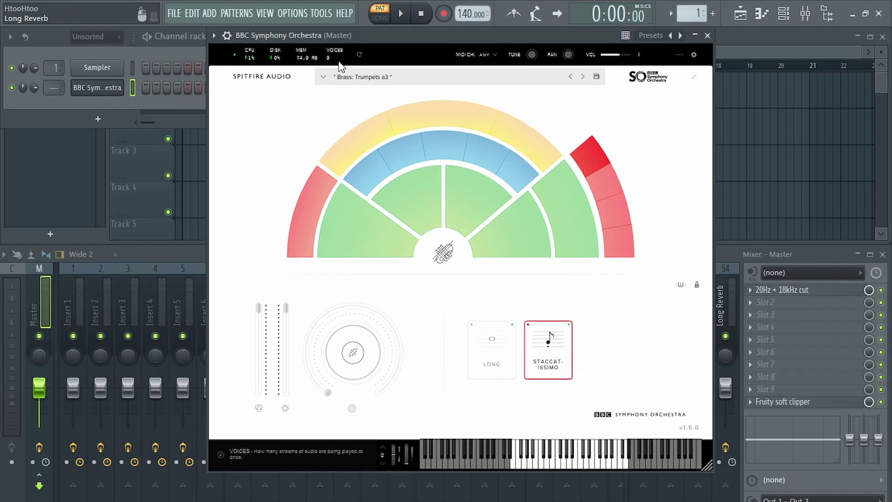
{"action": "left_click_drag", "start_coordinate": [441, 34], "coordinate": [439, 33]}
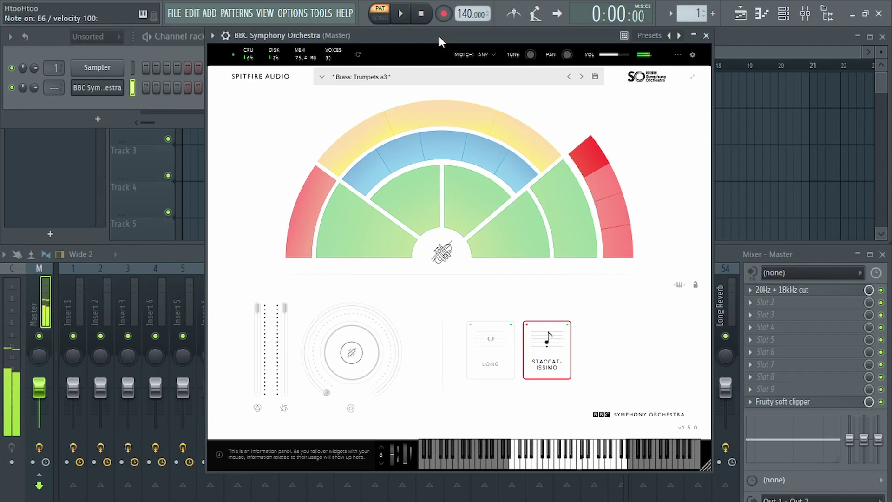
Step: Load the Tenor Trombones a3 brass preset, audition its Long technique, and reposition the plugin window slightly
{"action": "left_click", "coordinate": [581, 78]}
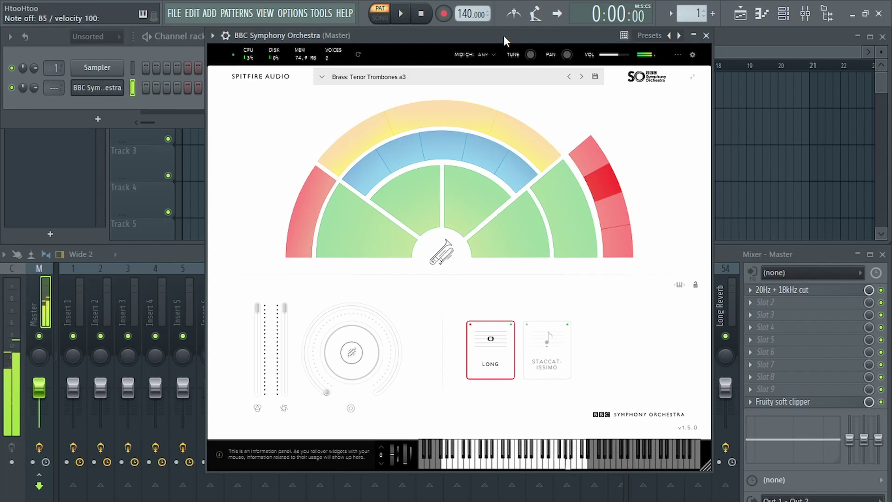
{"action": "mouse_move", "coordinate": [500, 206]}
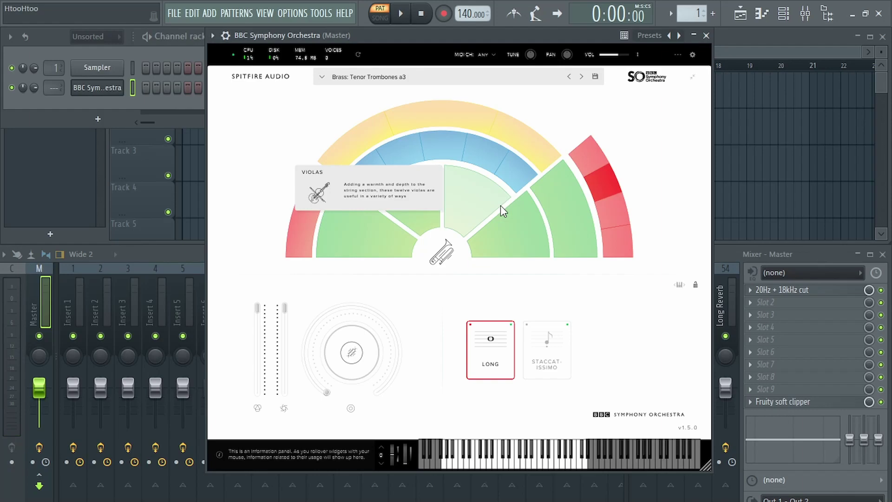
{"action": "left_click_drag", "start_coordinate": [481, 34], "coordinate": [478, 41]}
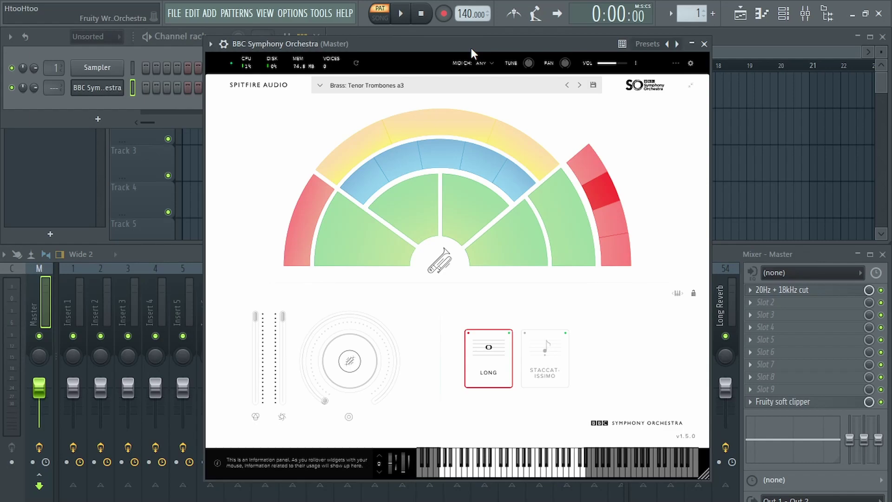
Step: Load the Bass Trombones a2 brass preset and play a series of notes with its Long technique
{"action": "left_click", "coordinate": [580, 86]}
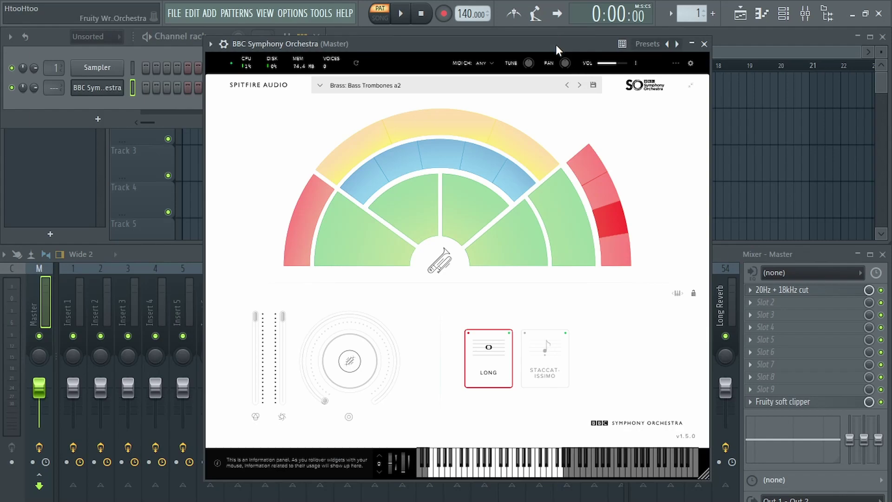
{"action": "key", "text": "b"}
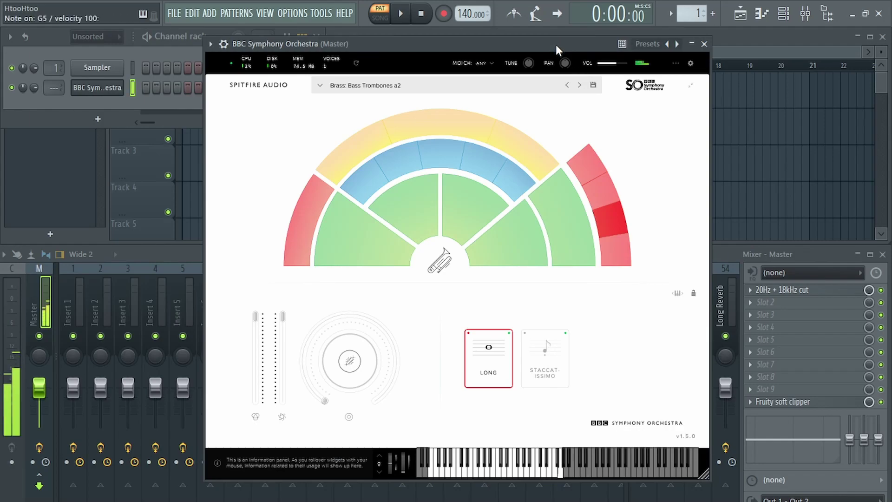
{"action": "key", "text": "b"}
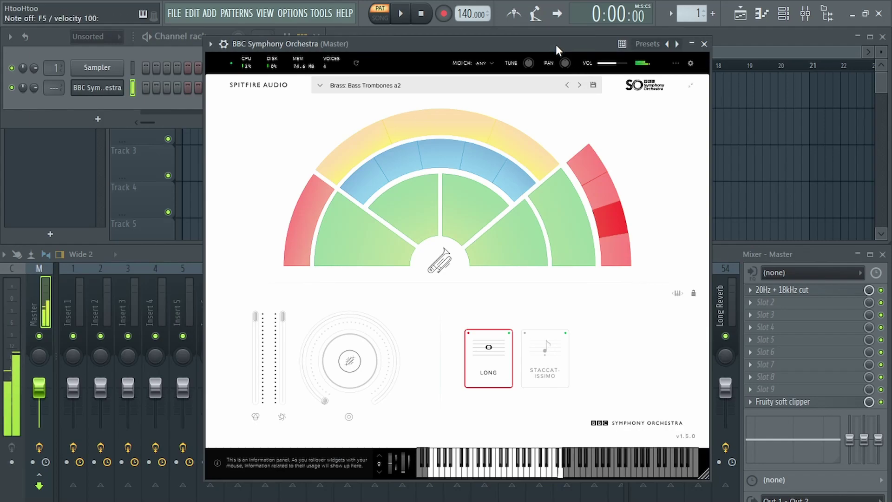
{"action": "key", "text": "c"}
{"action": "key", "text": "b"}
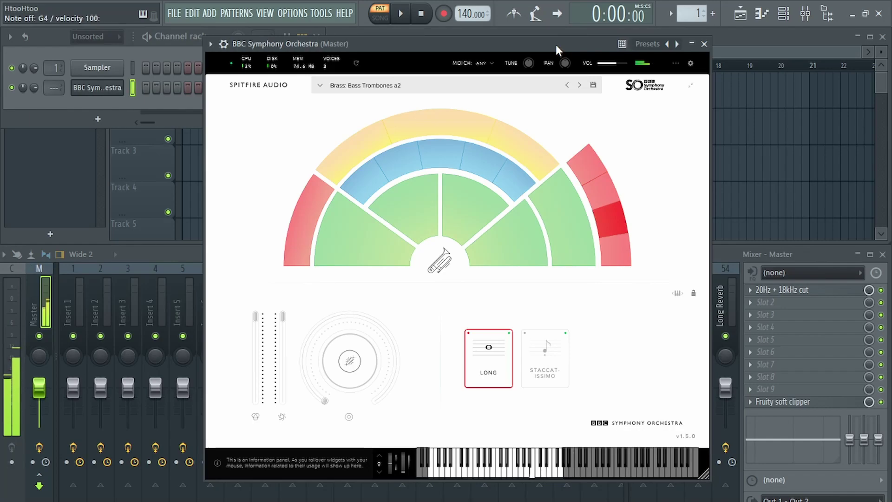
{"action": "left_click_drag", "start_coordinate": [556, 45], "coordinate": [557, 44]}
{"action": "key", "text": "m"}
{"action": "key", "text": "m"}
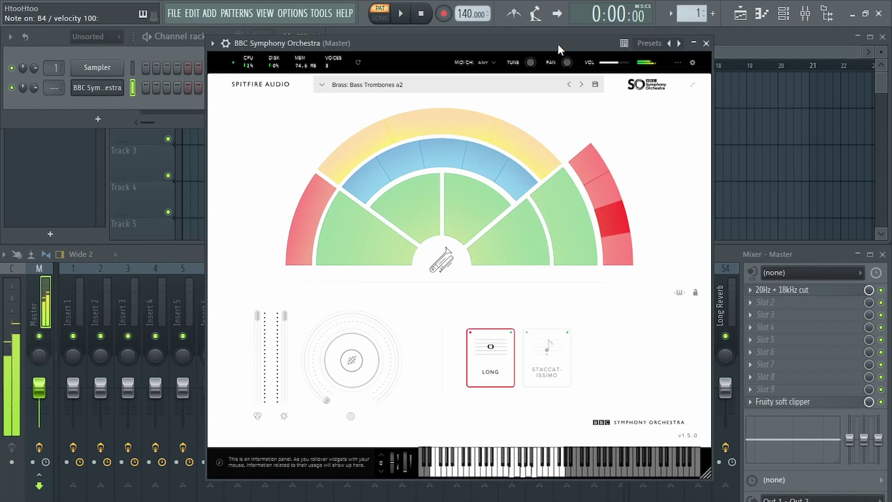
{"action": "key", "text": "n"}
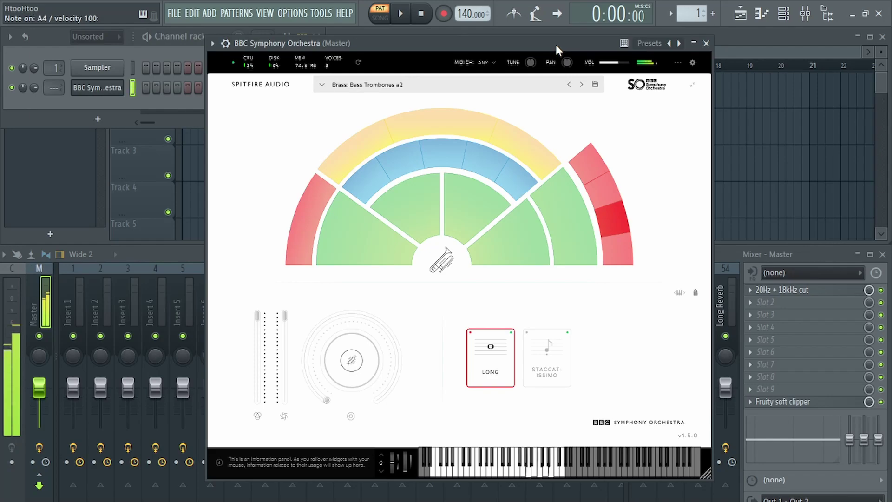
{"action": "key", "text": "comma"}
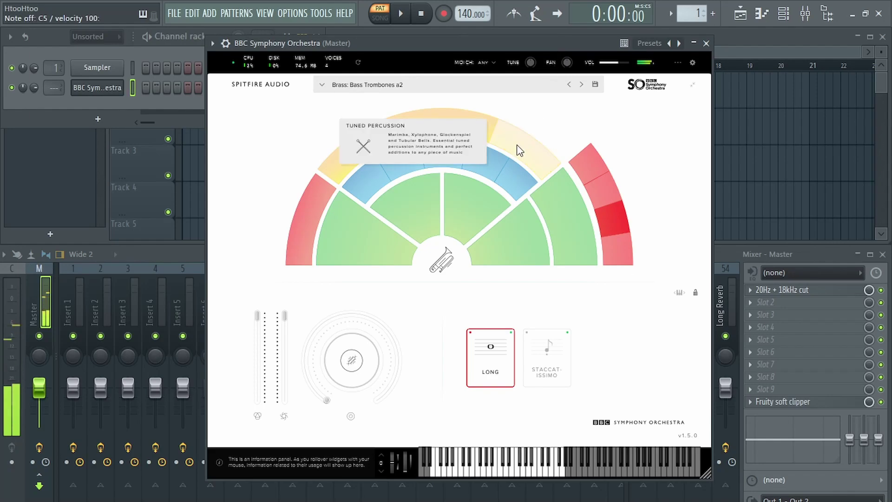
Step: Load the Tuba brass preset and audition its Long technique with notes across different pitches
{"action": "left_click", "coordinate": [581, 84]}
{"action": "key", "text": "t"}
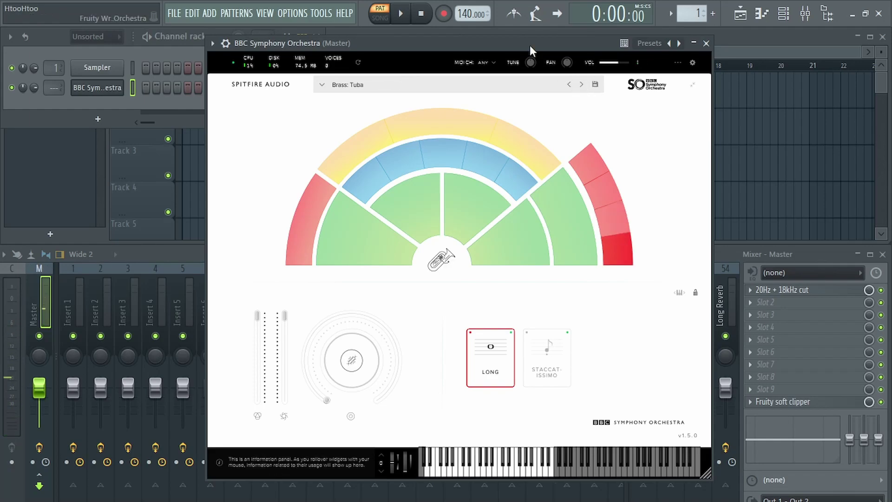
{"action": "key", "text": "w"}
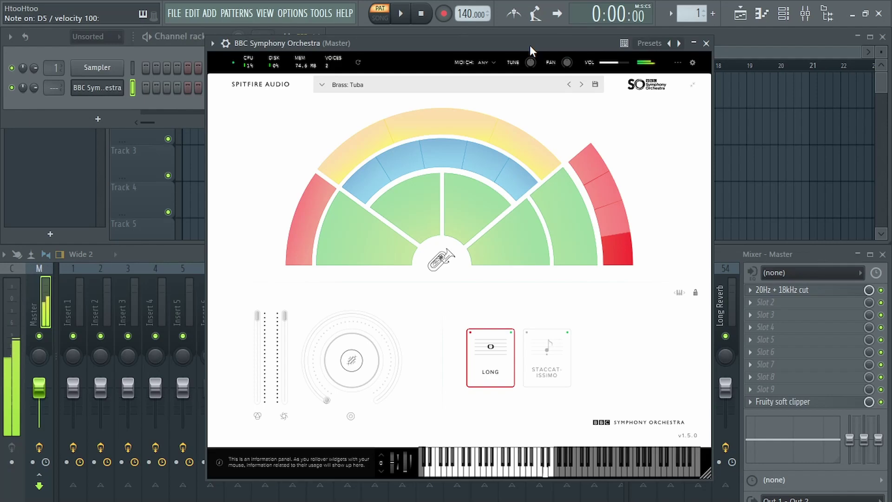
{"action": "key", "text": "n"}
{"action": "left_click_drag", "start_coordinate": [531, 46], "coordinate": [535, 46]}
{"action": "key", "text": "q"}
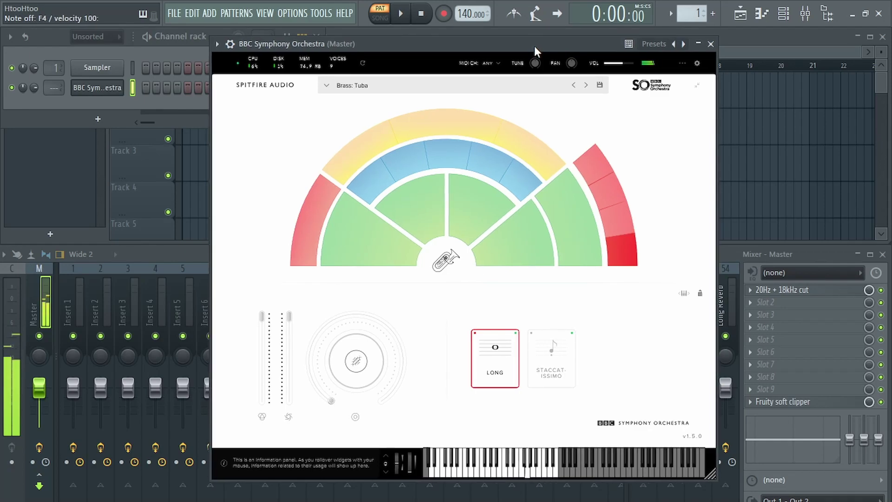
{"action": "key", "text": "b"}
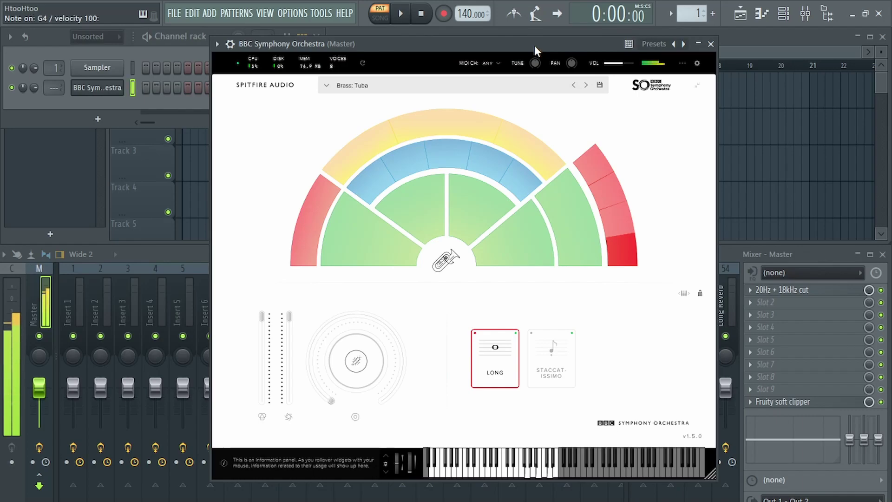
{"action": "key", "text": "q"}
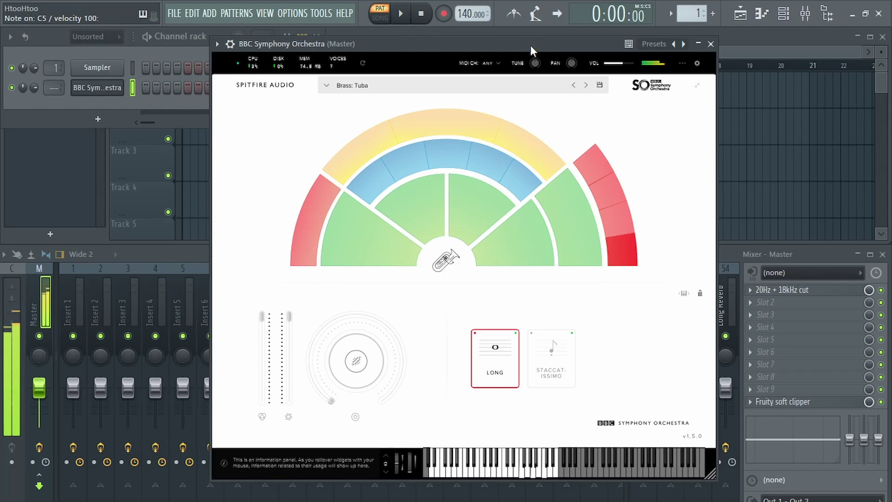
Step: Load the Flutes a3 woodwinds preset and play a short melody with the Long technique
{"action": "left_click", "coordinate": [586, 85]}
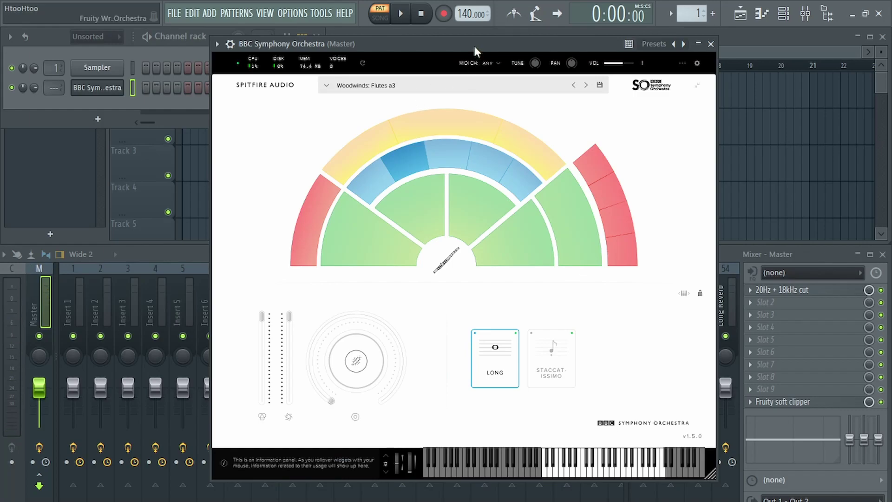
{"action": "key", "text": "w"}
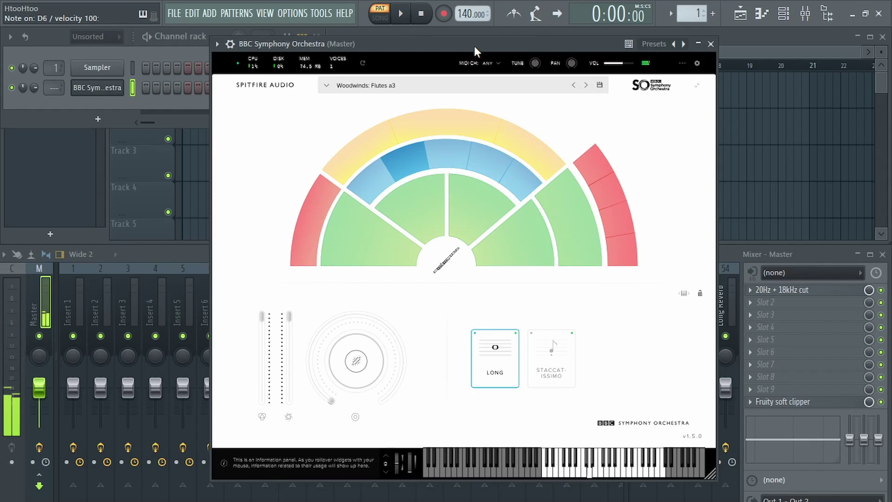
{"action": "key", "text": "e"}
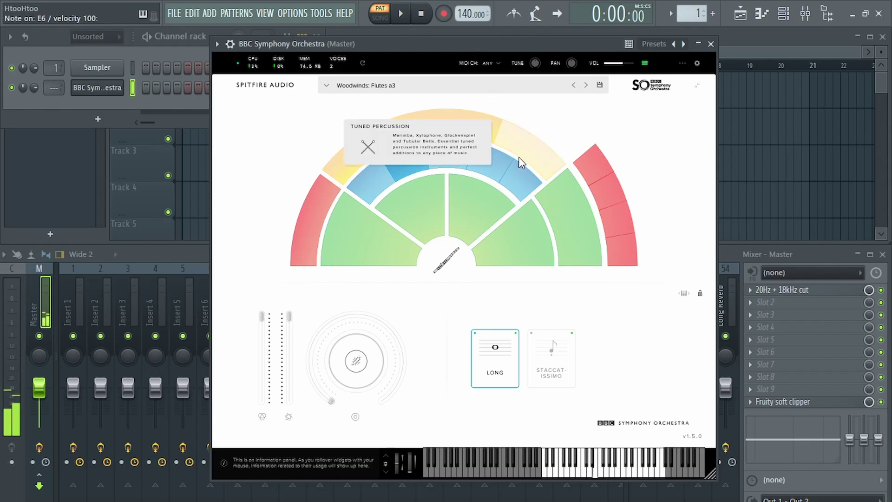
{"action": "mouse_move", "coordinate": [525, 149]}
{"action": "key", "text": "m"}
{"action": "key", "text": "e"}
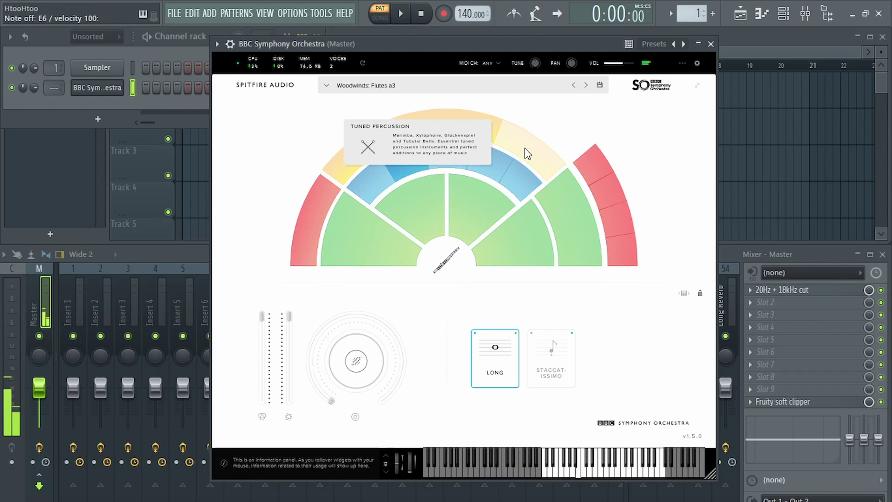
{"action": "key", "text": "m"}
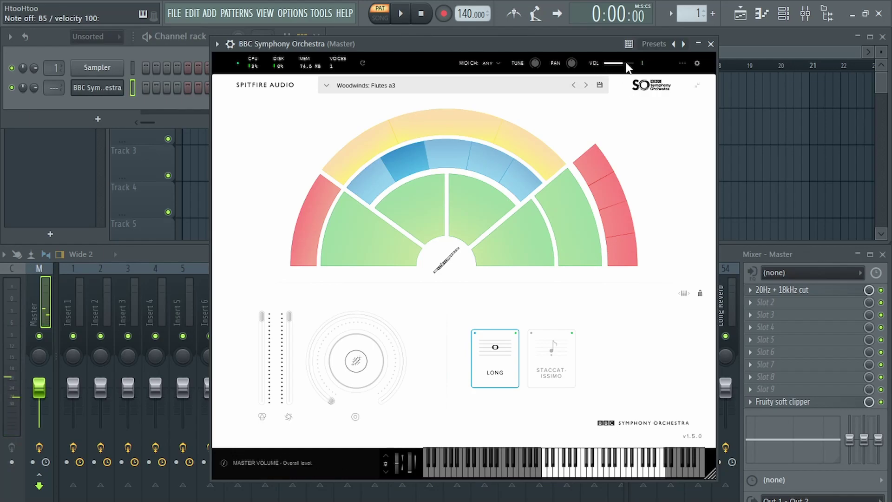
Step: Raise the plugin's master volume and replay the Flutes a3 Long sound with several notes
{"action": "left_click_drag", "start_coordinate": [626, 63], "coordinate": [623, 63]}
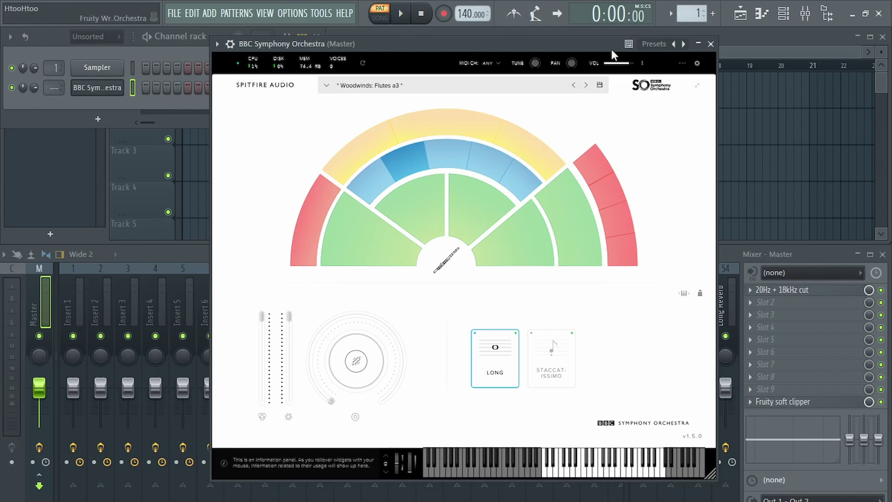
{"action": "key", "text": "m"}
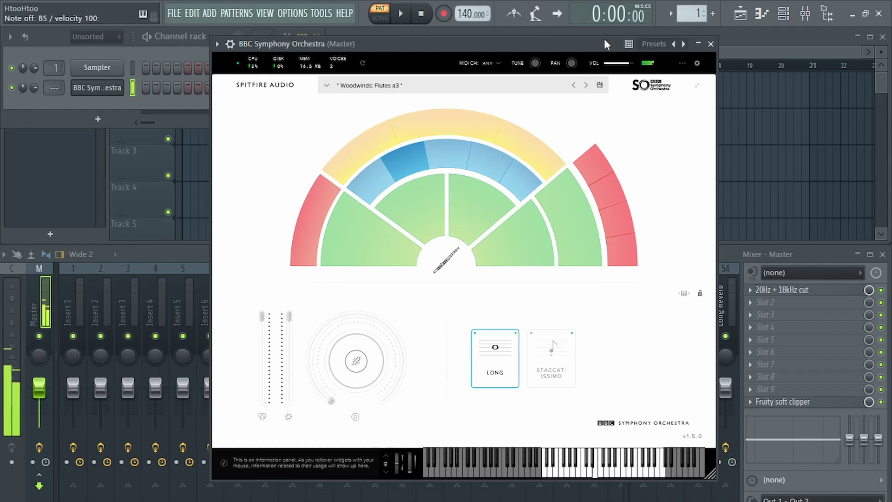
{"action": "key", "text": "w"}
{"action": "left_click_drag", "start_coordinate": [604, 40], "coordinate": [605, 42]}
{"action": "key", "text": "m"}
{"action": "key", "text": "e"}
{"action": "key", "text": "r"}
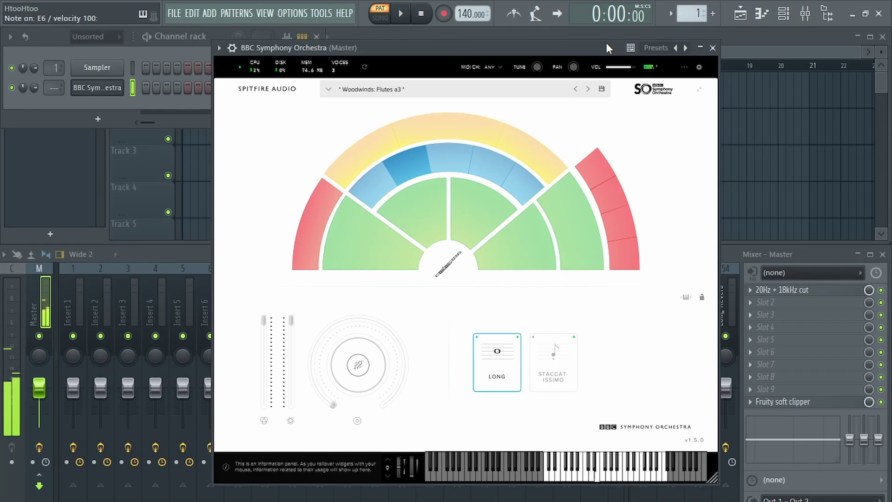
{"action": "key", "text": "t"}
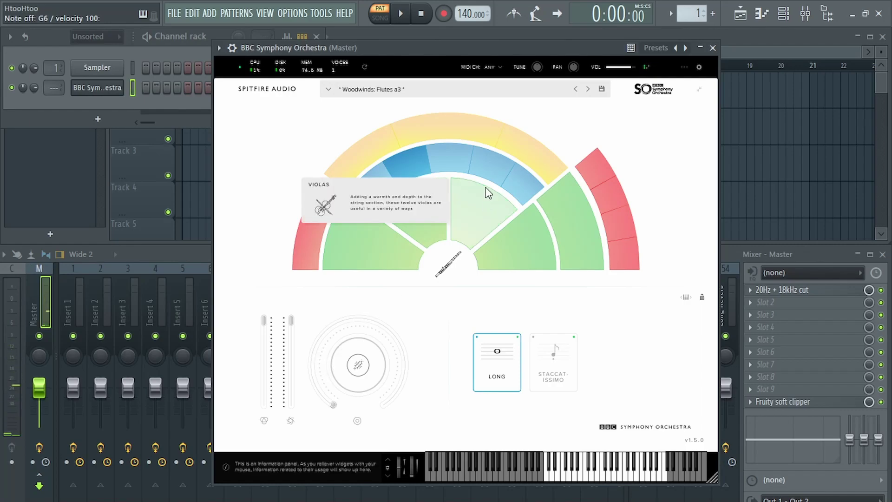
Step: Audition the Piccolo woodwinds preset, followed by the Oboes a3 preset, using the Long technique
{"action": "left_click", "coordinate": [588, 90]}
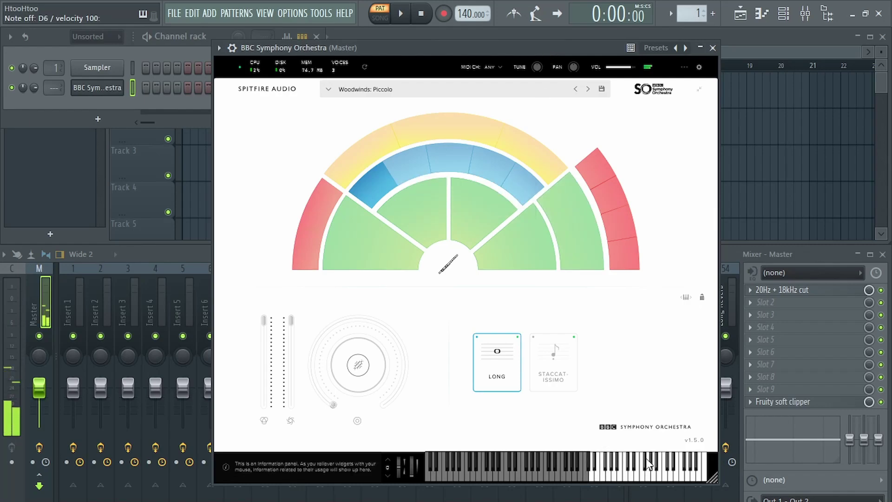
{"action": "left_click", "coordinate": [657, 476]}
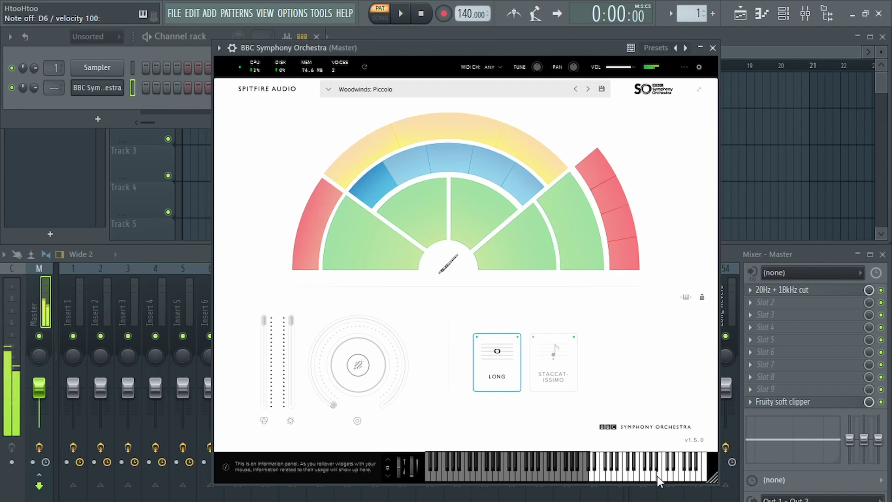
{"action": "left_click", "coordinate": [588, 89]}
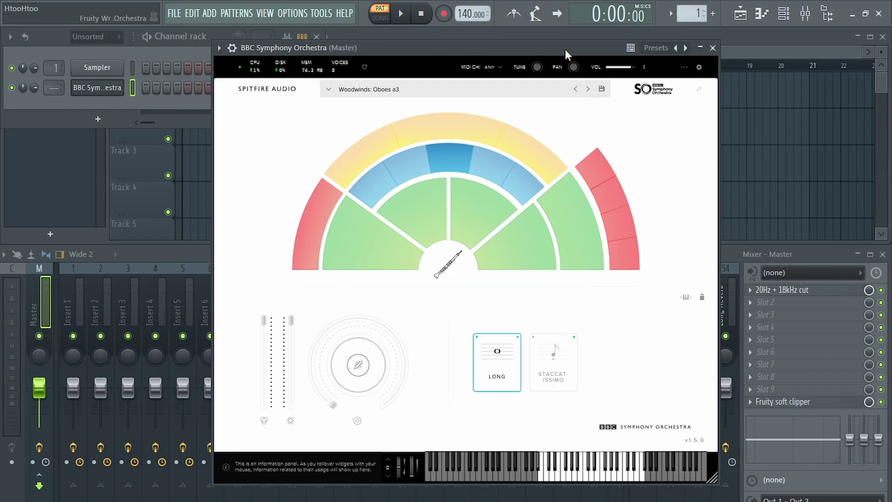
{"action": "left_click_drag", "start_coordinate": [566, 50], "coordinate": [573, 52]}
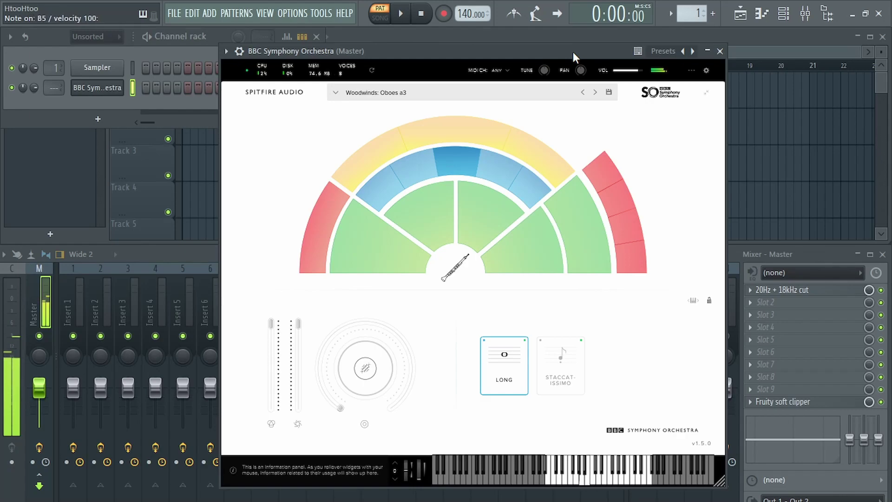
Step: Audition the Clarinets a3 woodwinds preset, followed by the Bassoons a3 preset, using the Long technique
{"action": "left_click", "coordinate": [596, 93]}
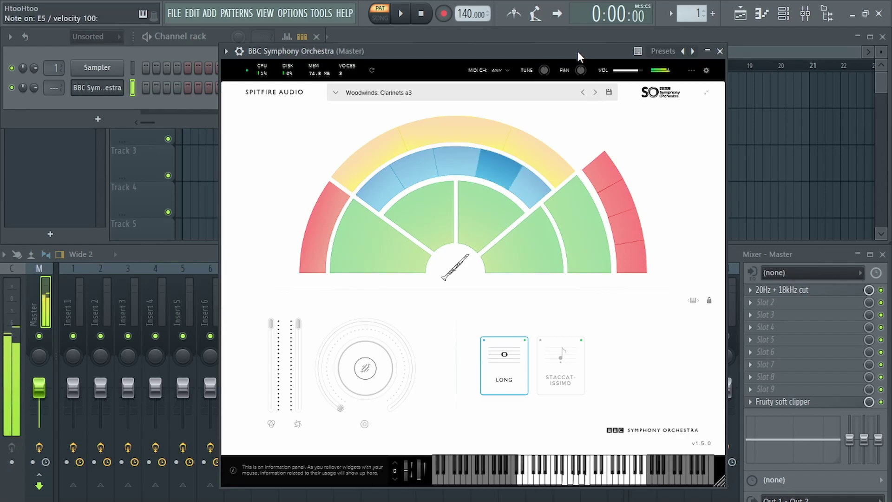
{"action": "left_click_drag", "start_coordinate": [578, 50], "coordinate": [585, 63]}
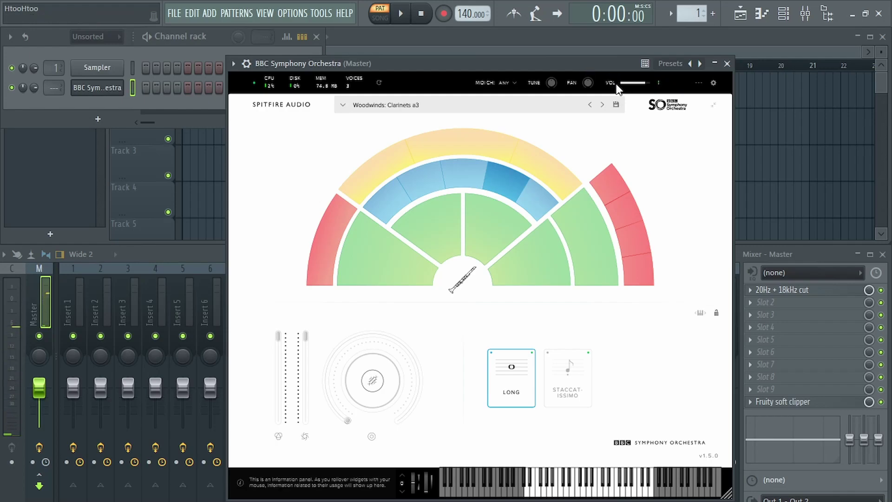
{"action": "left_click", "coordinate": [602, 105]}
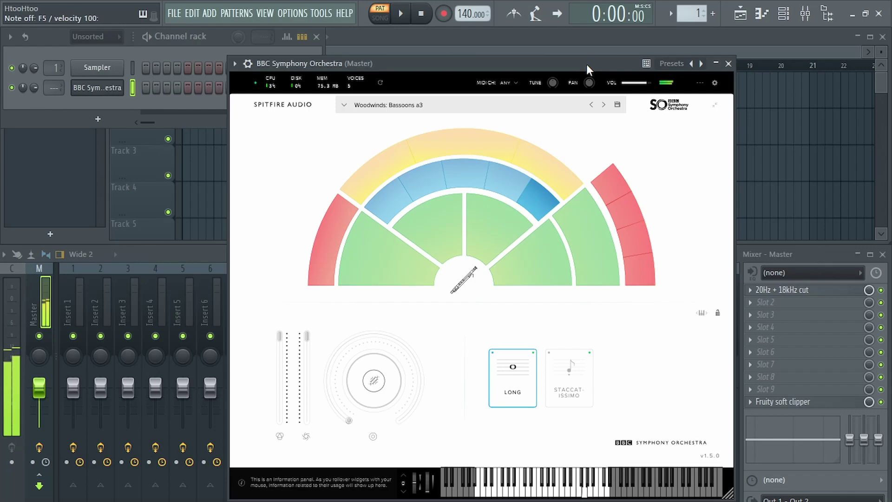
{"action": "left_click_drag", "start_coordinate": [586, 64], "coordinate": [595, 44]}
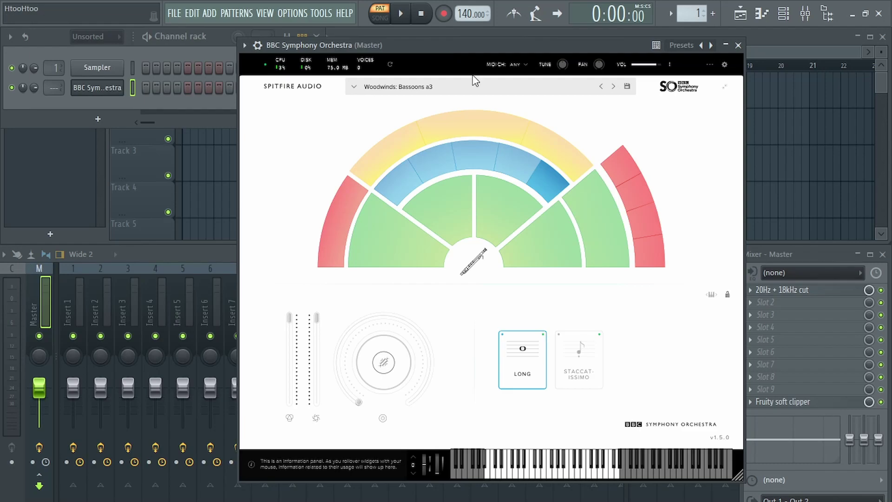
Step: Load the Harp and Celeste percussion preset and audition its Harp Plucks and Celeste techniques
{"action": "left_click_drag", "start_coordinate": [478, 49], "coordinate": [458, 43]}
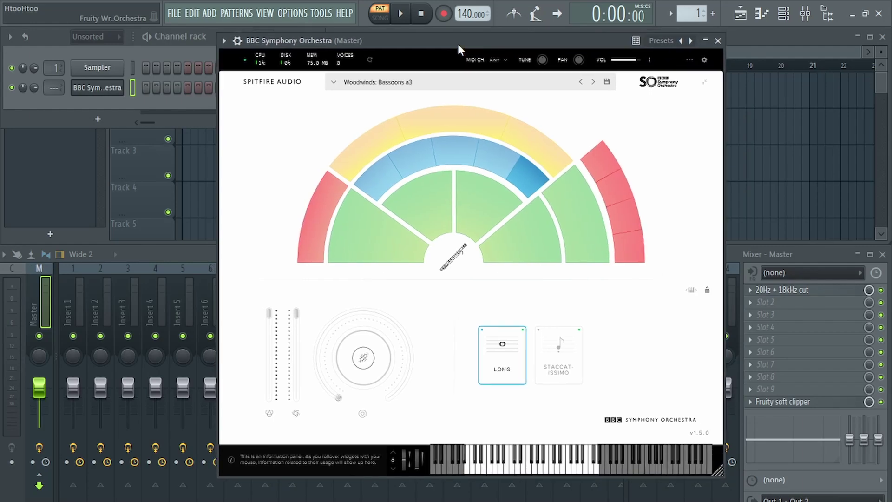
{"action": "left_click", "coordinate": [593, 82]}
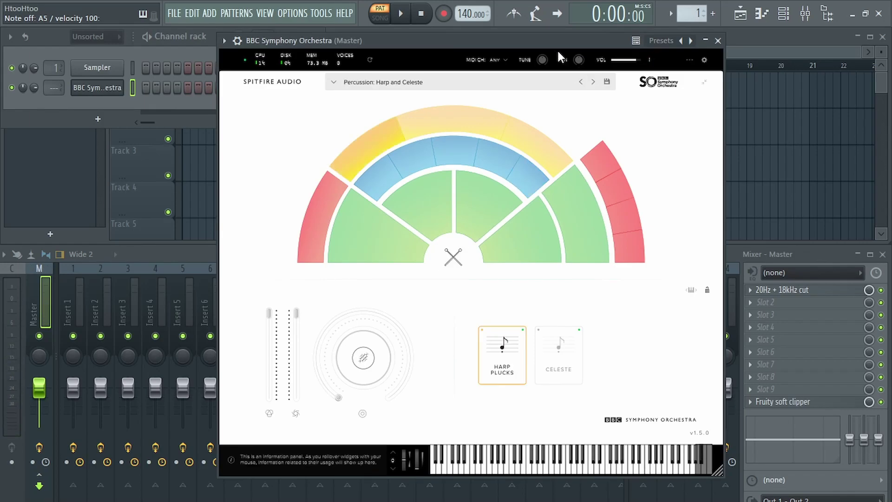
{"action": "left_click_drag", "start_coordinate": [554, 43], "coordinate": [558, 44]}
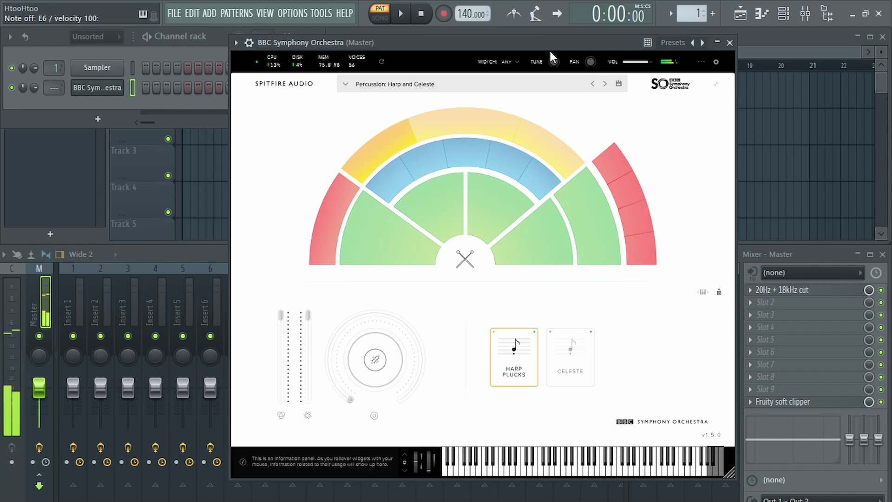
{"action": "left_click", "coordinate": [574, 361]}
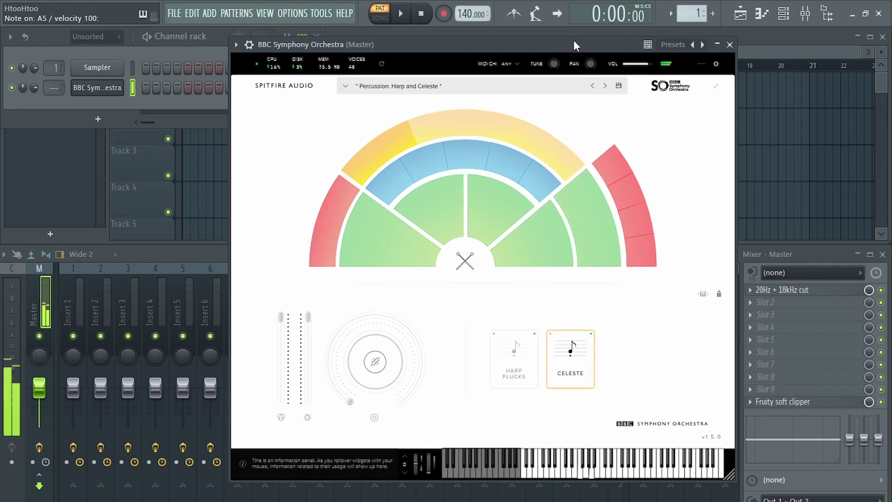
{"action": "left_click_drag", "start_coordinate": [574, 42], "coordinate": [572, 45]}
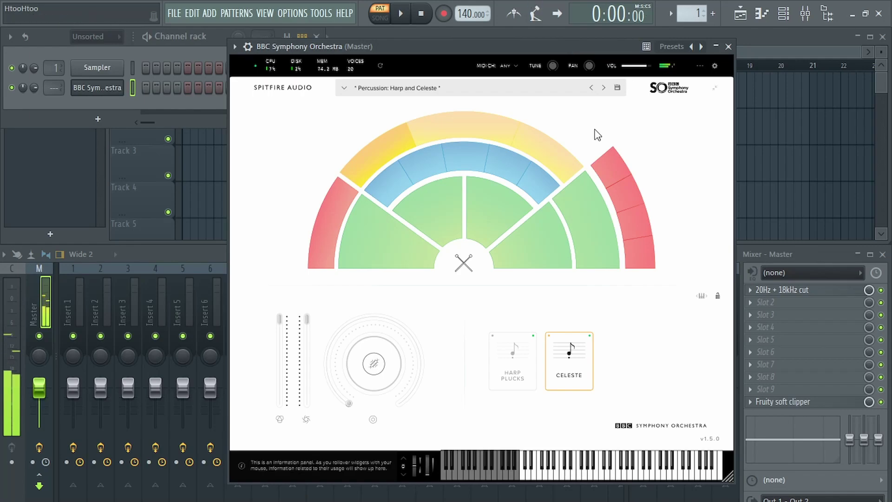
Step: Load the Percussion preset and audition its Timpani Hits and Untuned Percussion techniques
{"action": "left_click", "coordinate": [603, 87]}
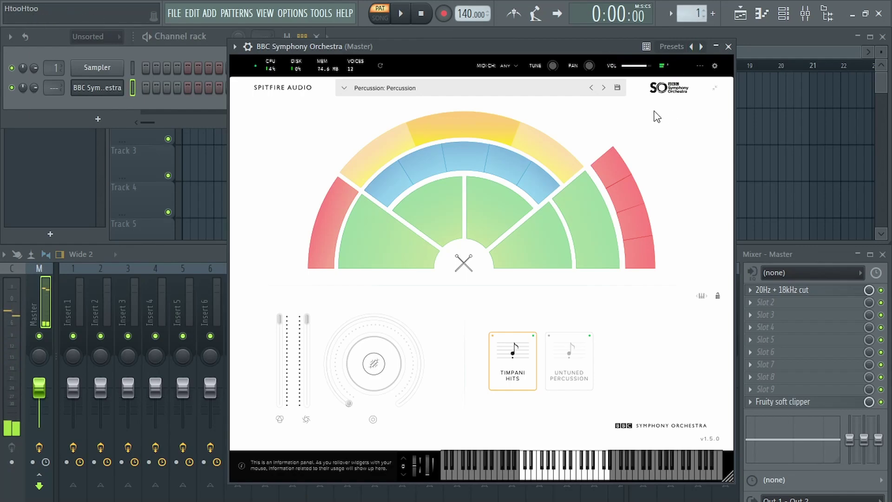
{"action": "left_click", "coordinate": [578, 372]}
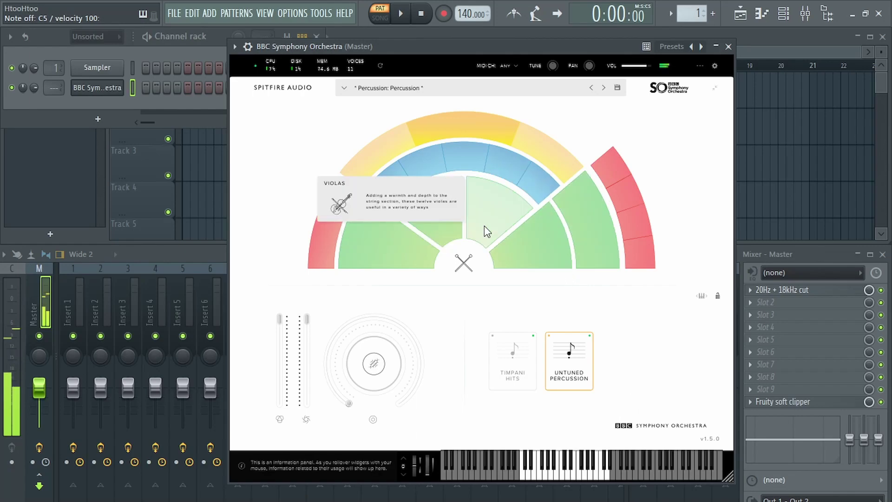
Step: Load the Tuned Percussion preset and audition its Tubular Bells, Marimba and Xylophone techniques
{"action": "left_click", "coordinate": [604, 87]}
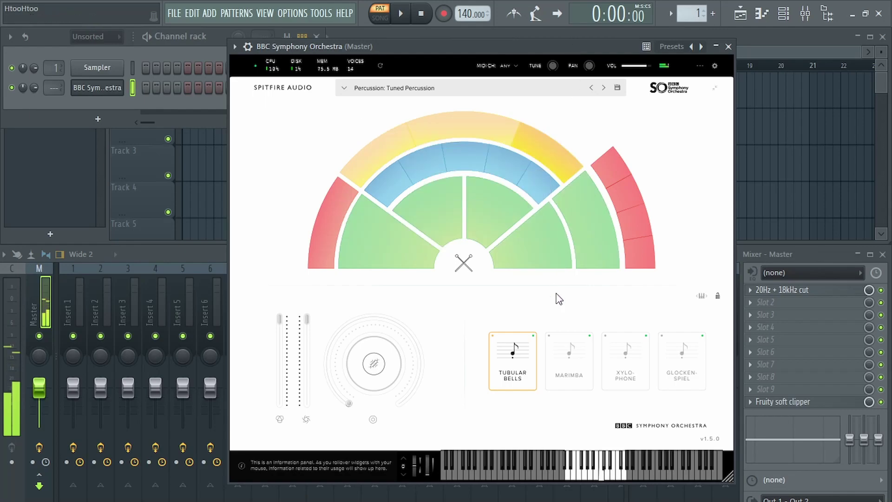
{"action": "left_click", "coordinate": [575, 361]}
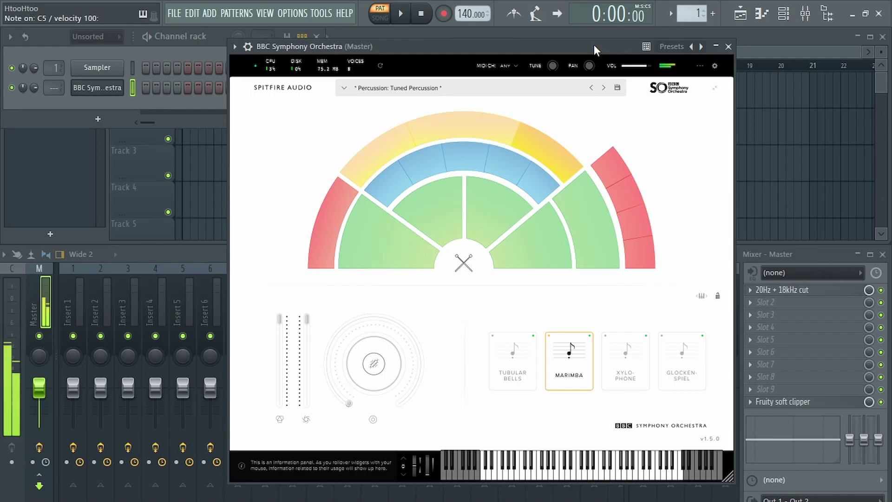
{"action": "left_click", "coordinate": [631, 355]}
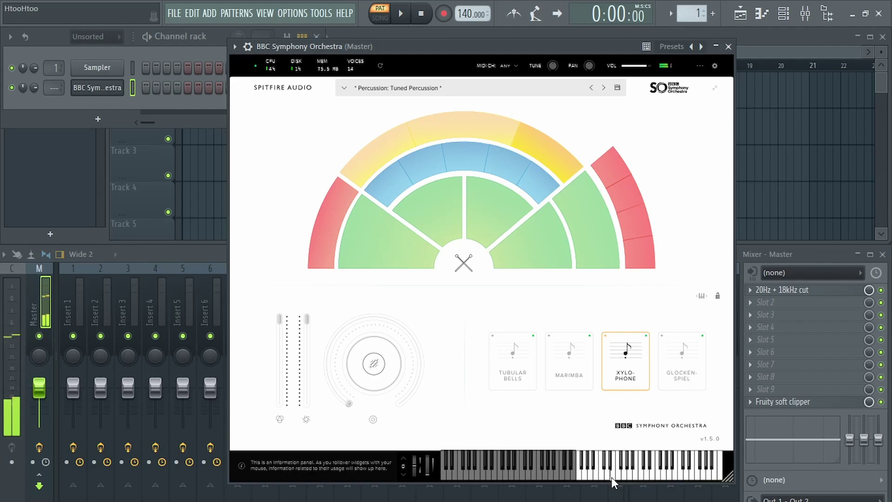
Step: Select the Tuned Percussion preset's Glockenspiel technique and play a series of high notes on the plugin's keyboard
{"action": "left_click", "coordinate": [683, 350]}
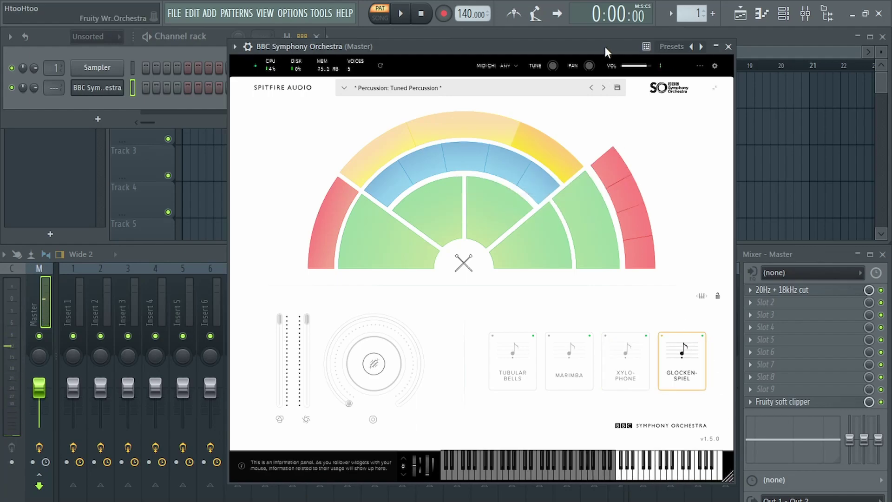
{"action": "left_click_drag", "start_coordinate": [604, 46], "coordinate": [610, 47]}
{"action": "left_click", "coordinate": [636, 477]}
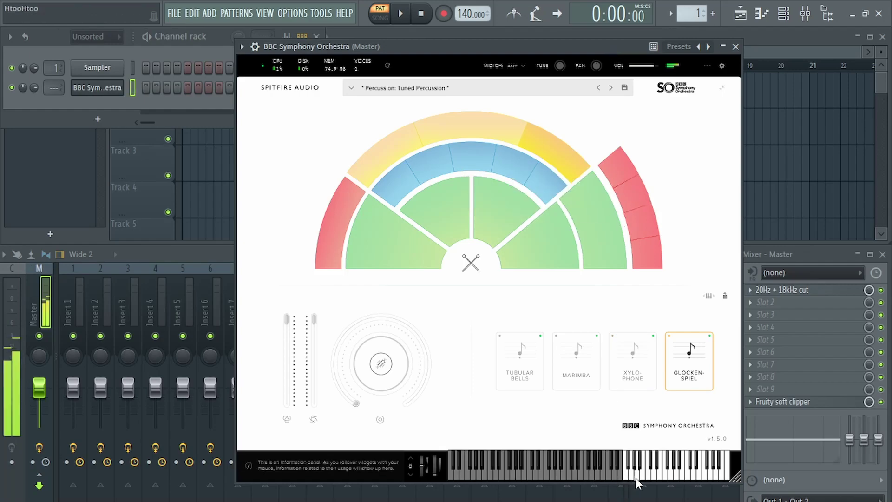
{"action": "left_click", "coordinate": [650, 476]}
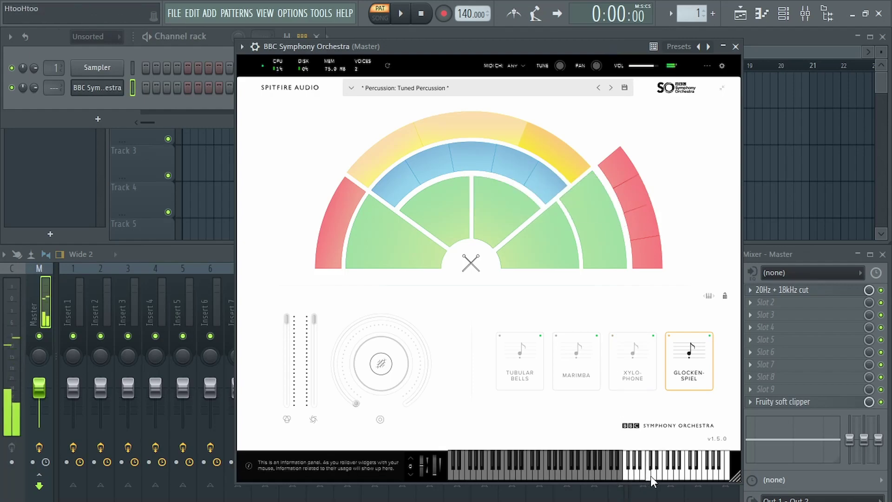
{"action": "left_click", "coordinate": [684, 472]}
{"action": "left_click", "coordinate": [696, 474]}
{"action": "left_click", "coordinate": [674, 476]}
{"action": "left_click", "coordinate": [667, 475]}
{"action": "left_click", "coordinate": [645, 475]}
{"action": "left_click", "coordinate": [662, 475]}
{"action": "left_click", "coordinate": [656, 474]}
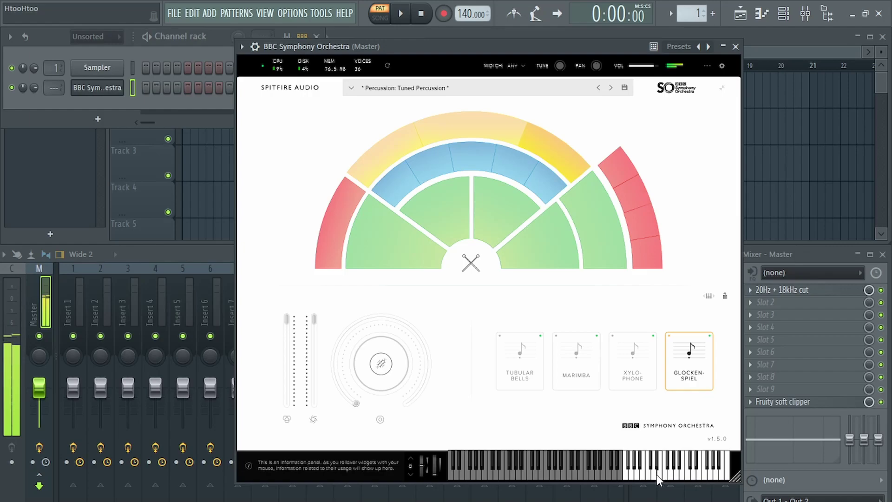
{"action": "left_click", "coordinate": [638, 476]}
{"action": "left_click", "coordinate": [632, 479]}
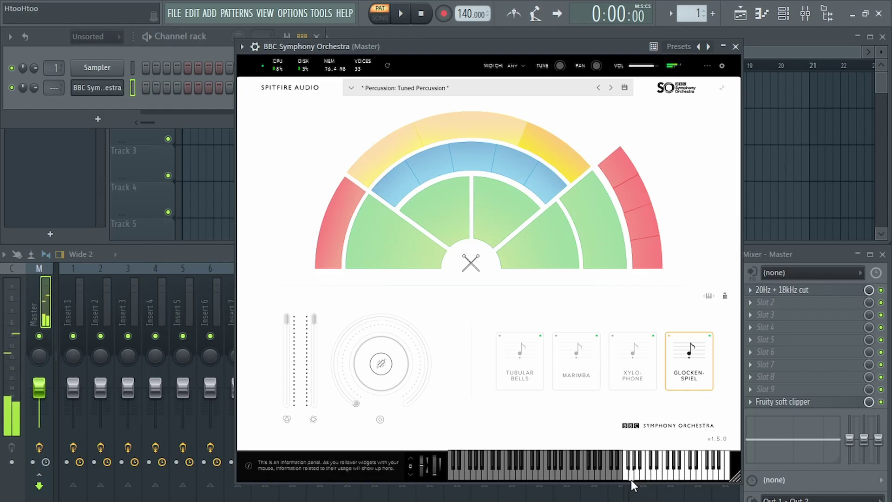
Step: Load the Violins 1 strings preset and look through the preset list's strings, brass and woodwinds entries
{"action": "left_click", "coordinate": [612, 89]}
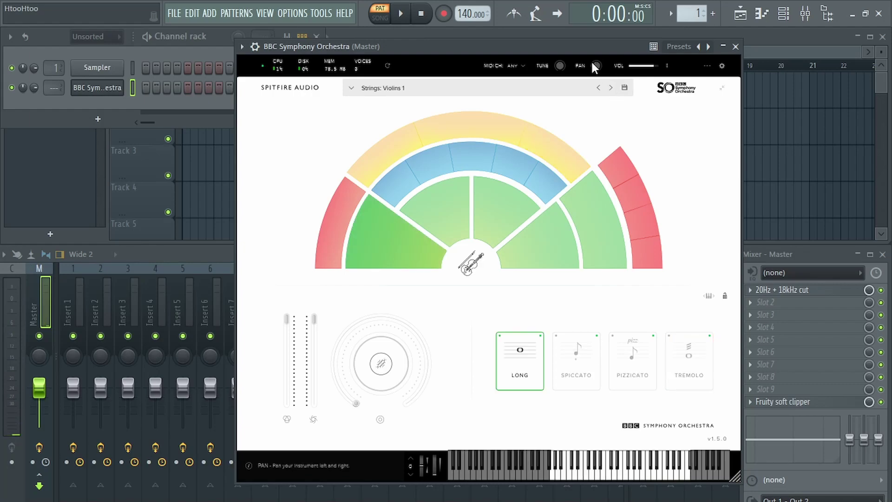
{"action": "left_click", "coordinate": [580, 90]}
{"action": "scroll", "coordinate": [557, 218], "scroll_direction": "down", "scroll_amount": 6}
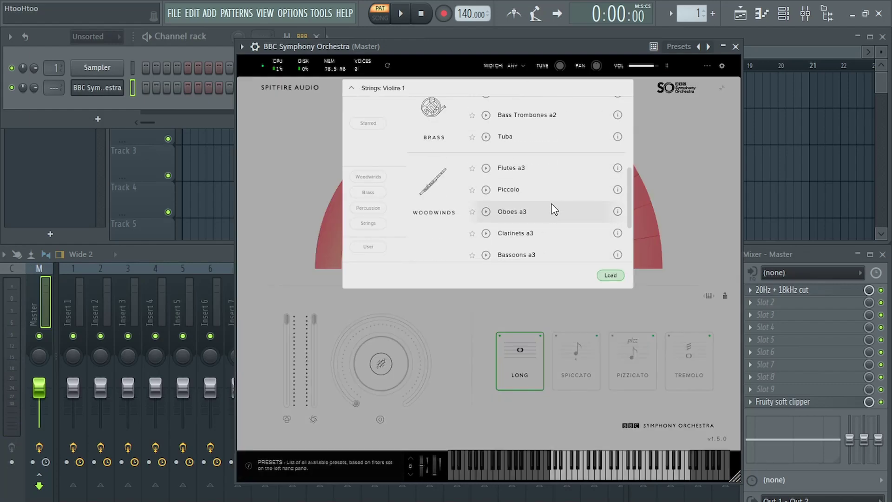
{"action": "scroll", "coordinate": [543, 207], "scroll_direction": "up", "scroll_amount": 2}
{"action": "scroll", "coordinate": [533, 205], "scroll_direction": "down", "scroll_amount": 2}
{"action": "scroll", "coordinate": [484, 172], "scroll_direction": "up", "scroll_amount": 3}
{"action": "scroll", "coordinate": [501, 153], "scroll_direction": "up", "scroll_amount": 3}
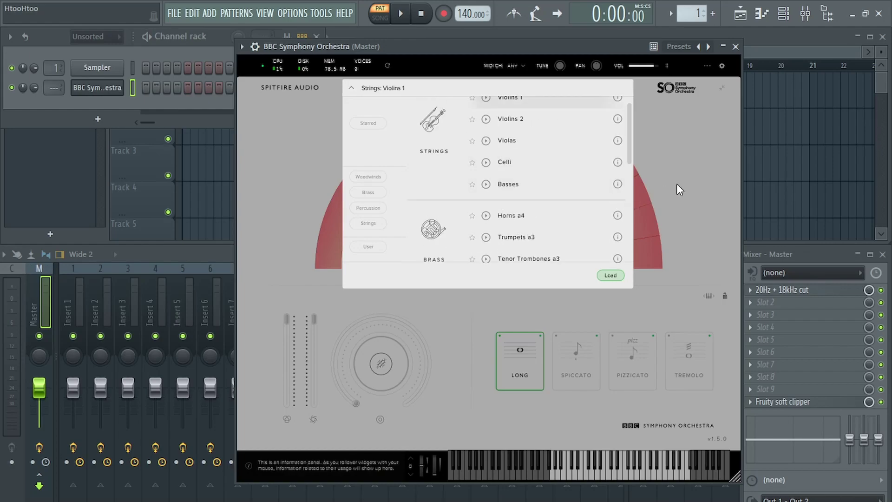
{"action": "left_click", "coordinate": [676, 184]}
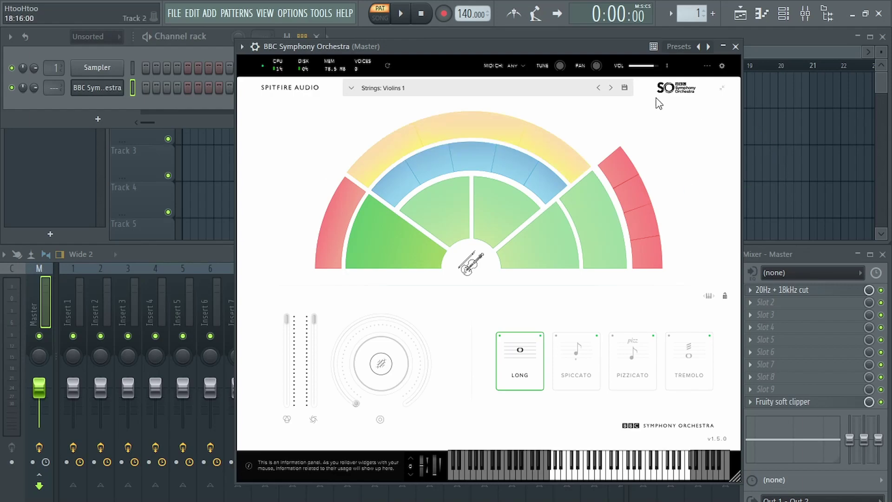
{"action": "left_click_drag", "start_coordinate": [557, 46], "coordinate": [555, 39]}
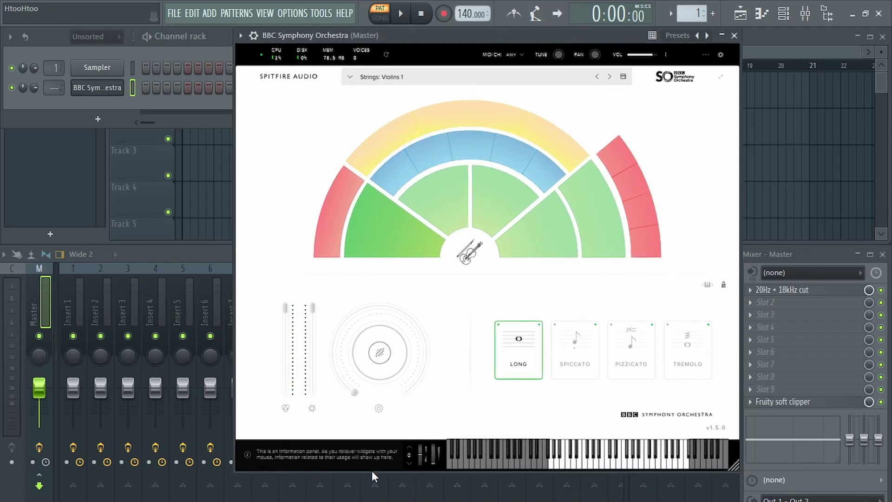
{"action": "left_click_drag", "start_coordinate": [422, 31], "coordinate": [404, 42]}
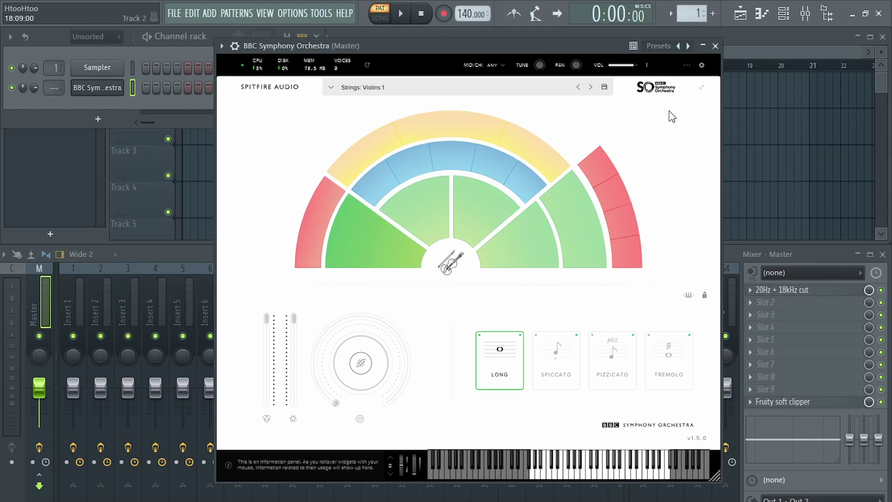
{"action": "left_click_drag", "start_coordinate": [507, 50], "coordinate": [506, 51]}
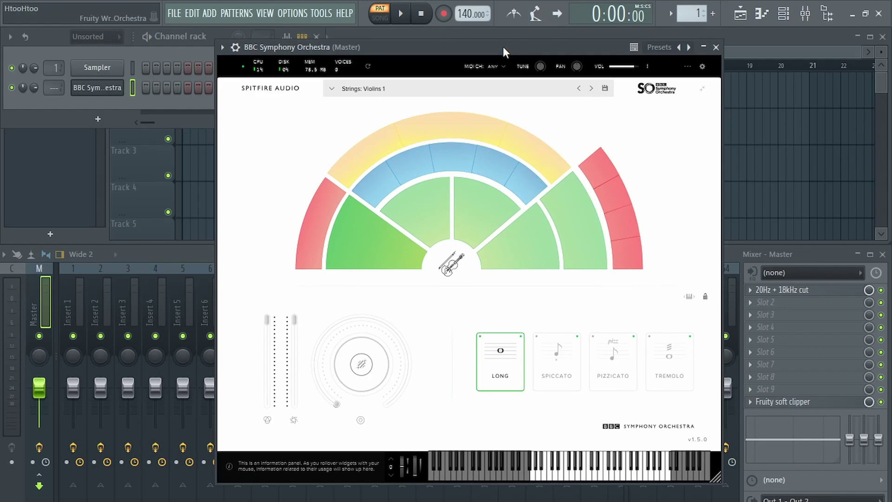